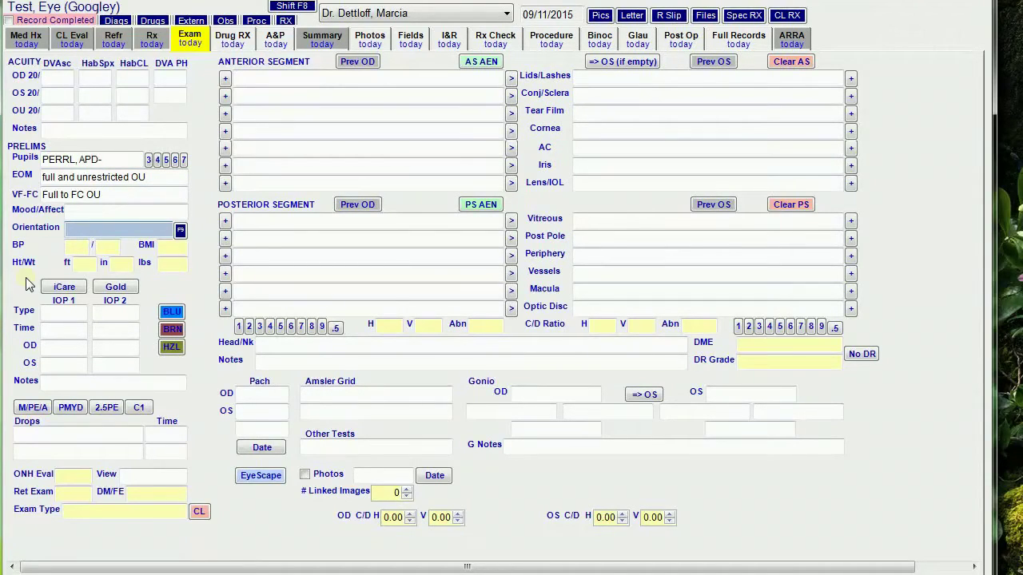
Stamp IOP 1 as an iCare reading taken at 10:27 AM
left_click(65, 292)
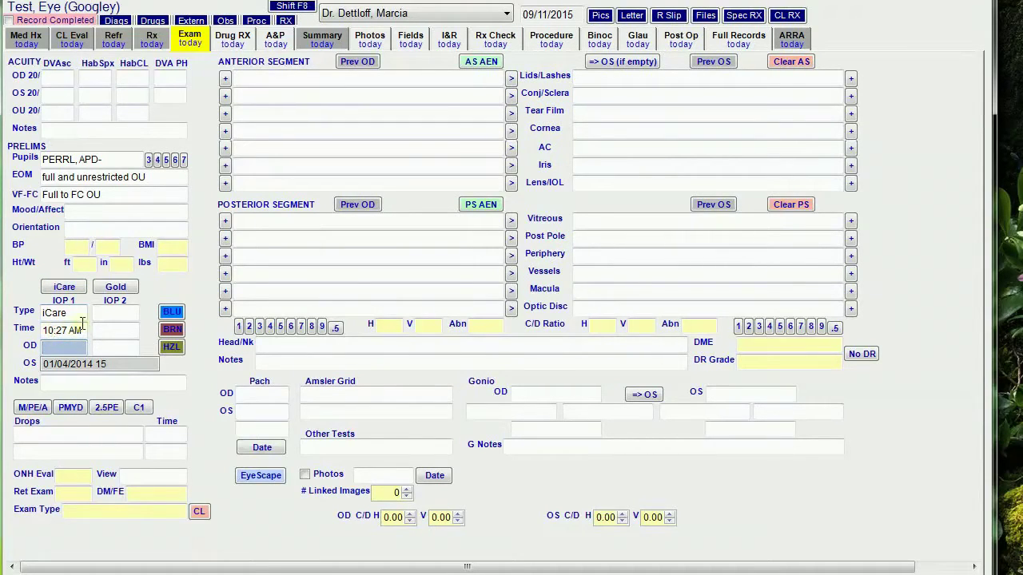
Enter IOP 1 pressures of 18 for both OD and OS
type("18")
key("Tab")
type("18")
key("Tab")
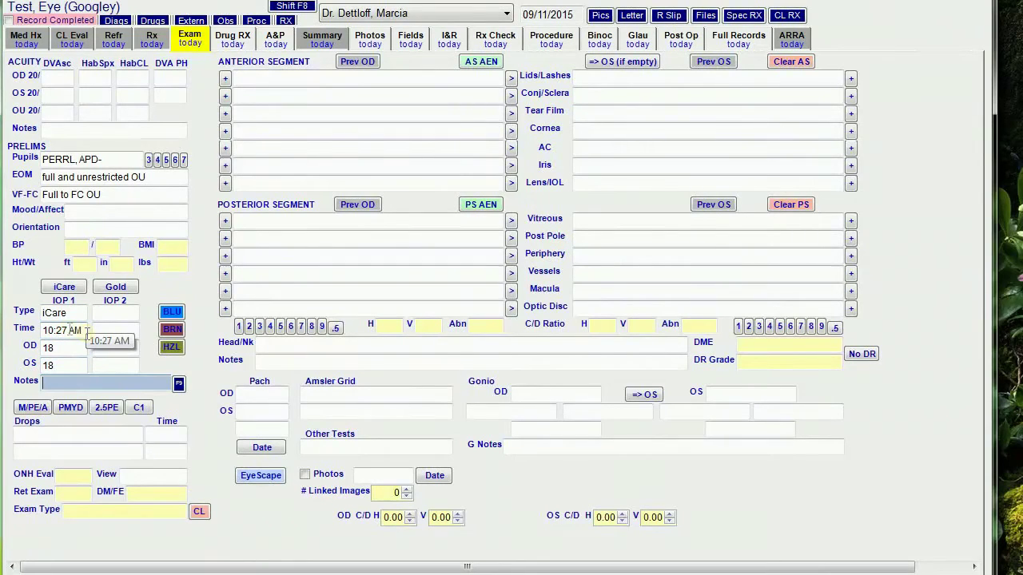
Add a second IOP reading at 10:28 AM and switch it to Goldmann
left_click(67, 289)
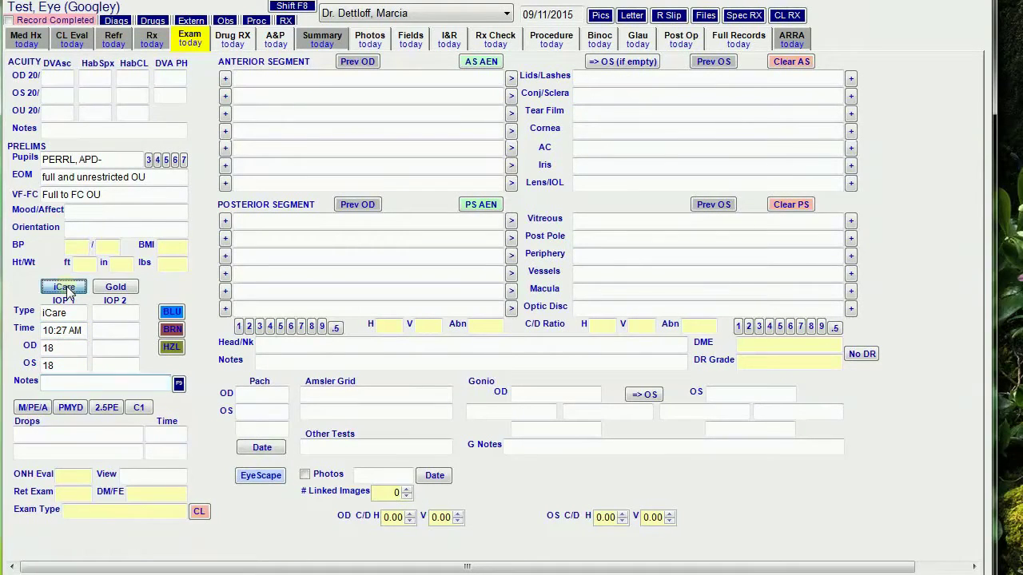
left_click(116, 289)
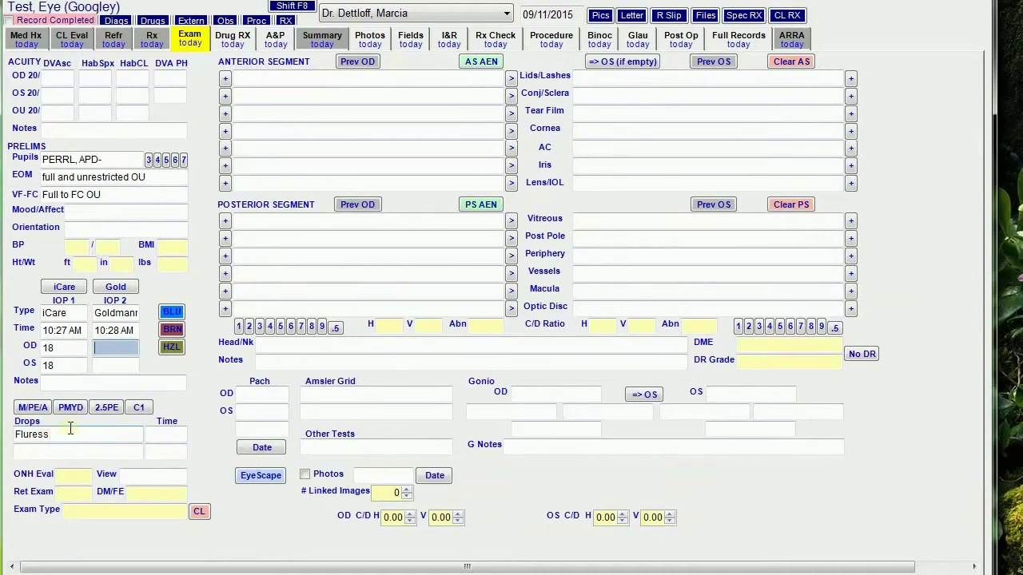
left_click(244, 165)
Describe the iris as blue, flat, clear the OD iris text, and log 1M/2.5 PE/Alcaine drops
type("test")
key("Tab")
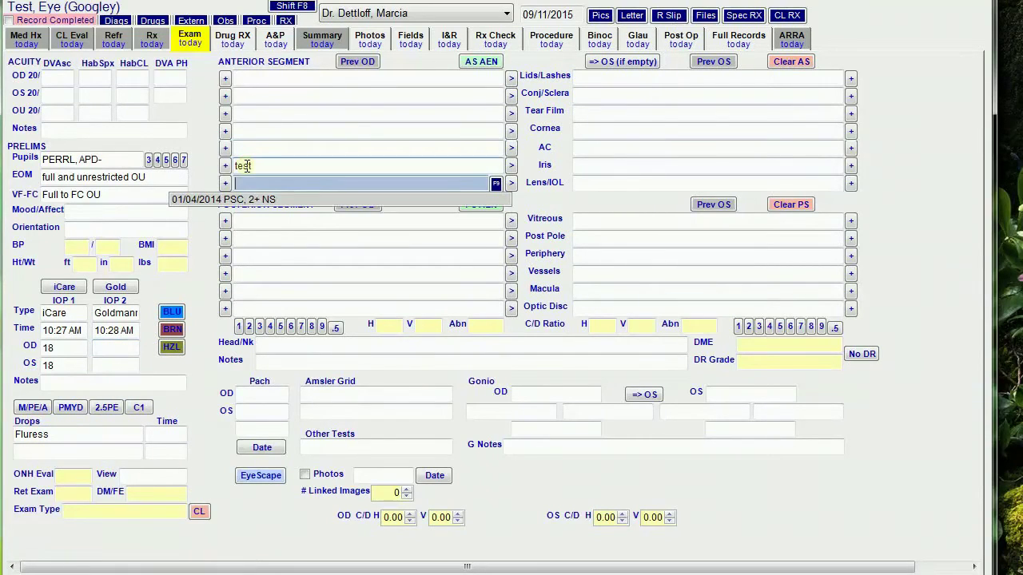
left_click(173, 313)
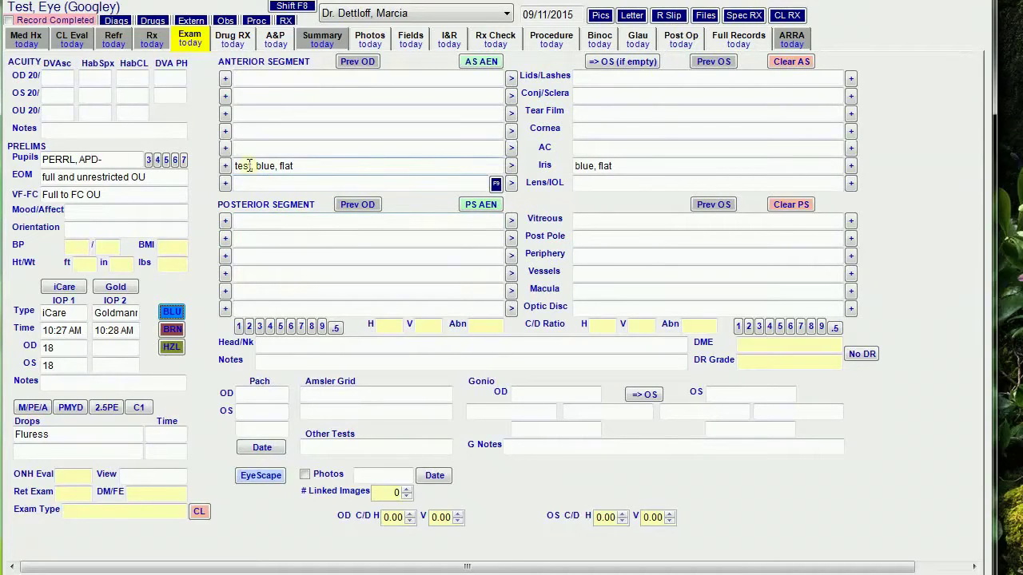
left_click(302, 165)
key("Delete")
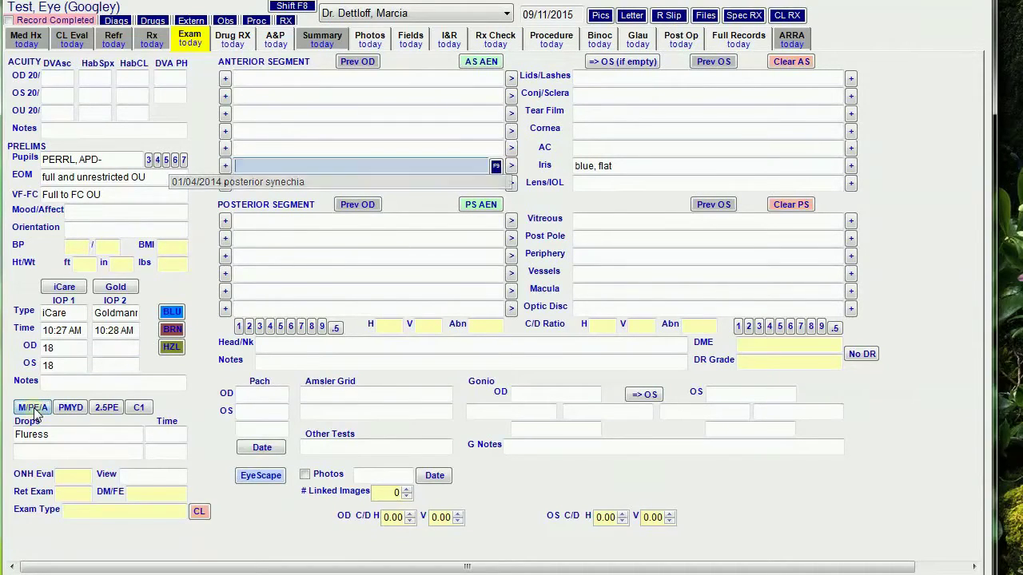
left_click(33, 408)
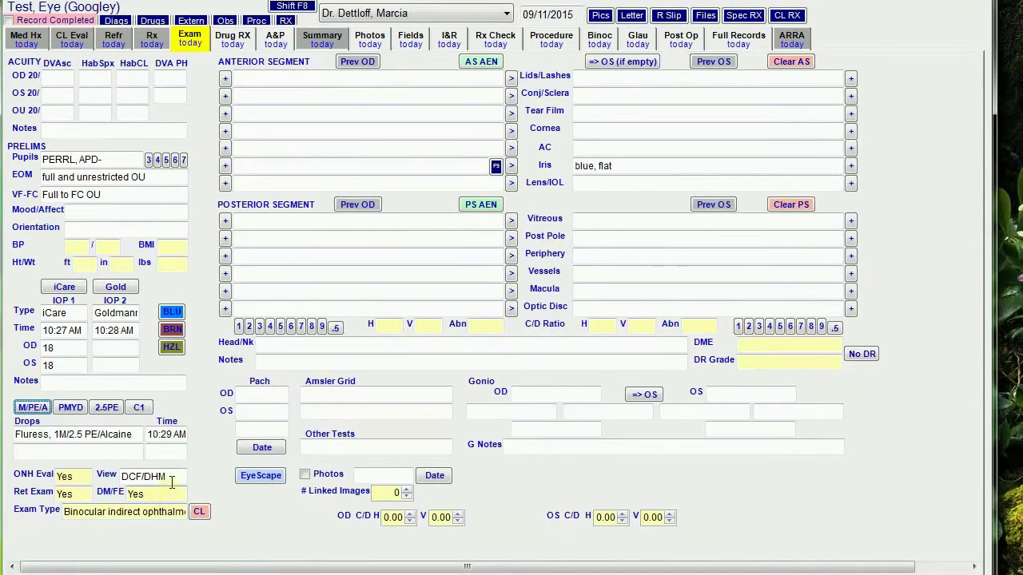
Clear ONH and exam type, then date pachymetry and photos 09/13/2015, with Photos checked
left_click(200, 512)
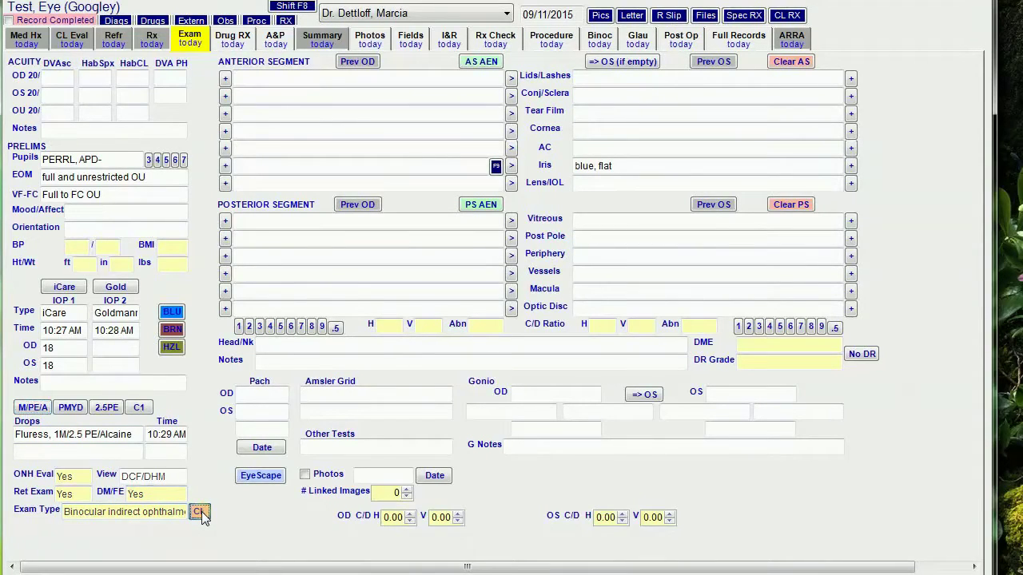
left_click(266, 448)
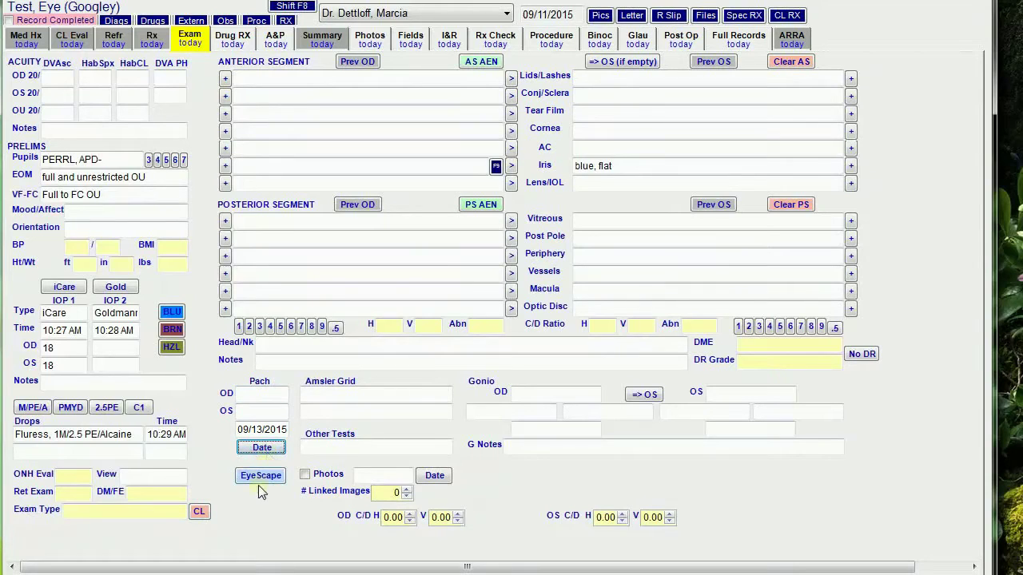
left_click(261, 478)
left_click(441, 480)
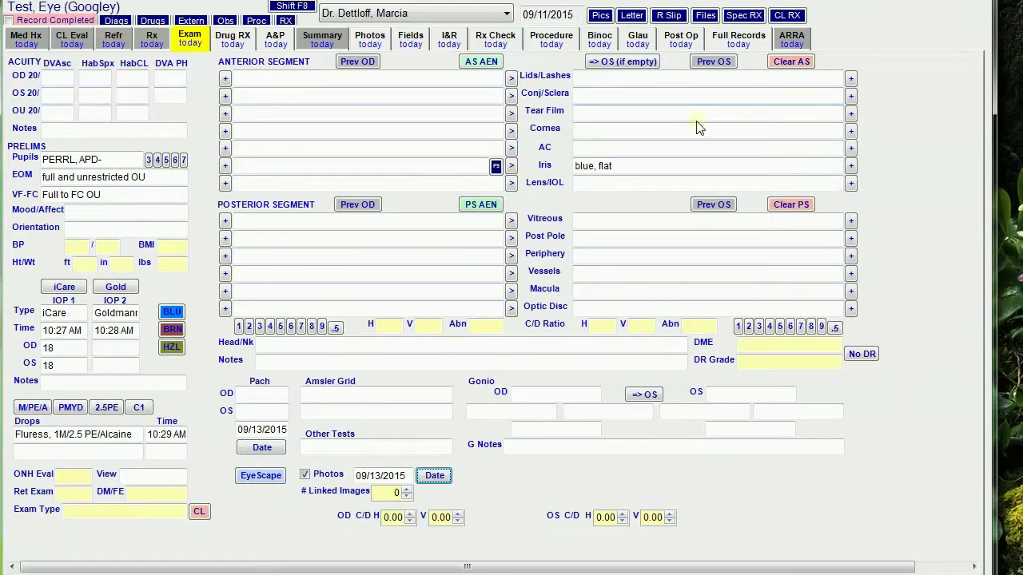
Enter test in the OD conjunctiva/sclera, OD AC, OS tear film and OD periphery fields
left_click(256, 96)
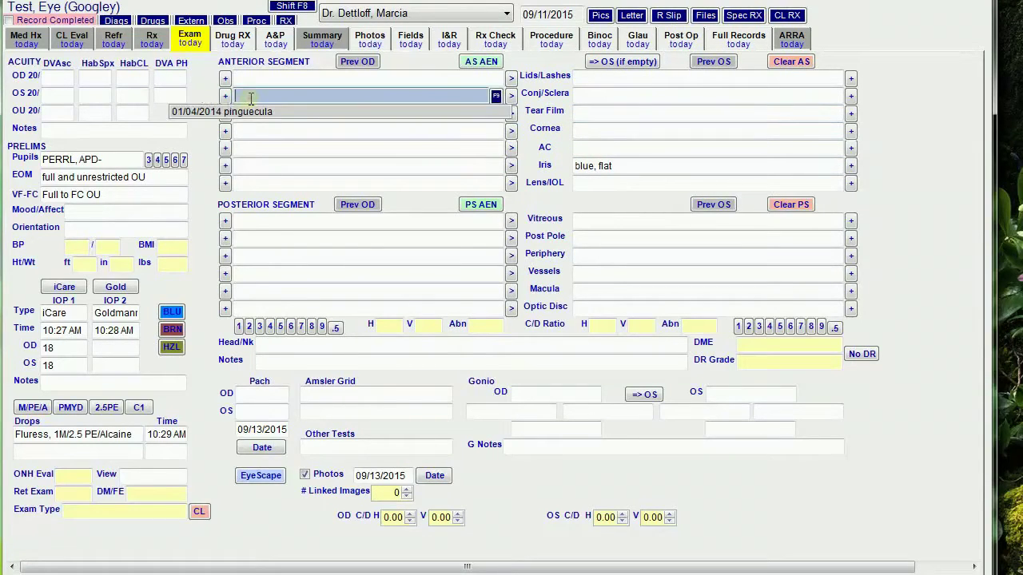
type("test")
left_click(251, 151)
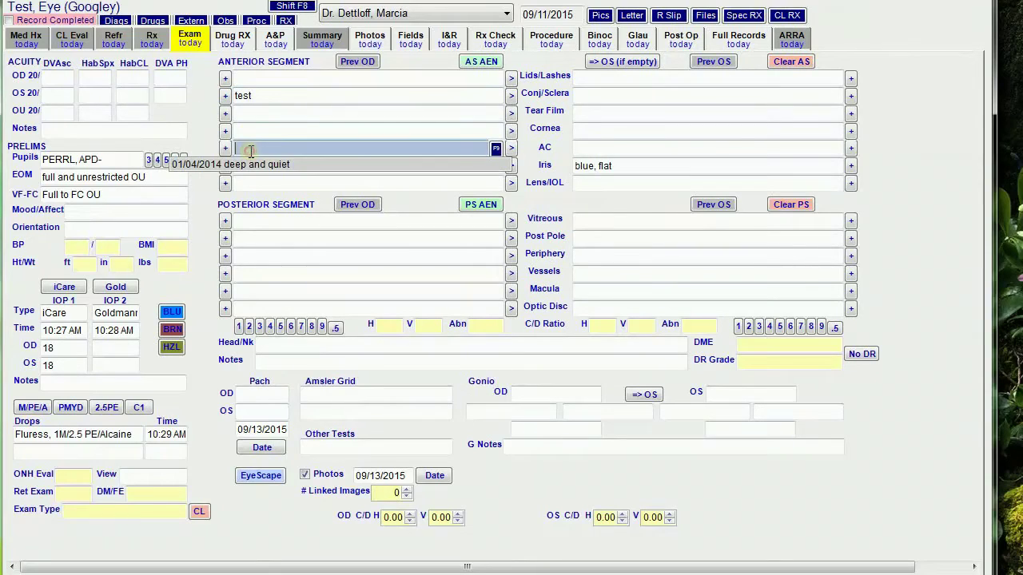
type("test")
left_click(621, 114)
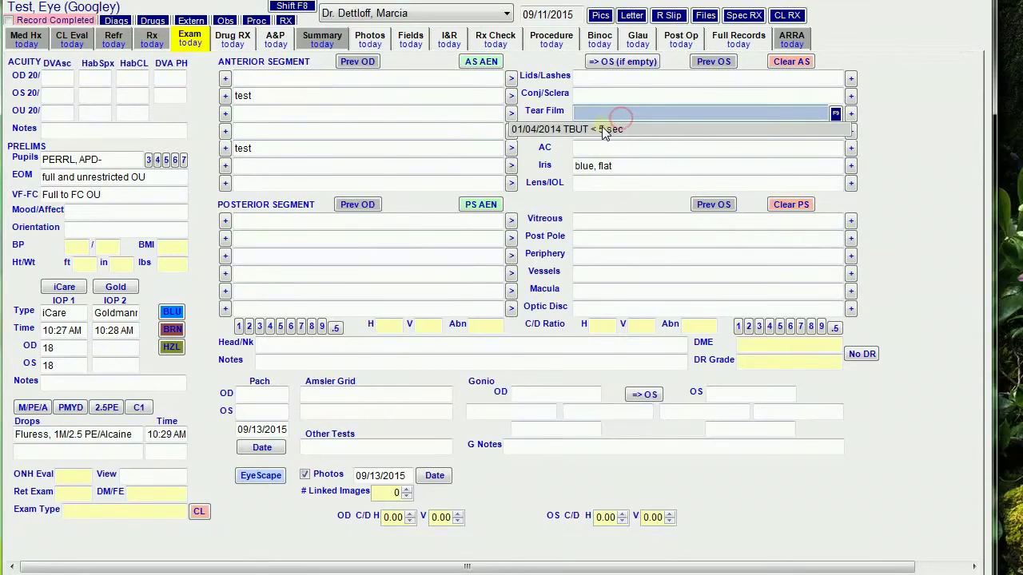
type("test")
left_click(274, 254)
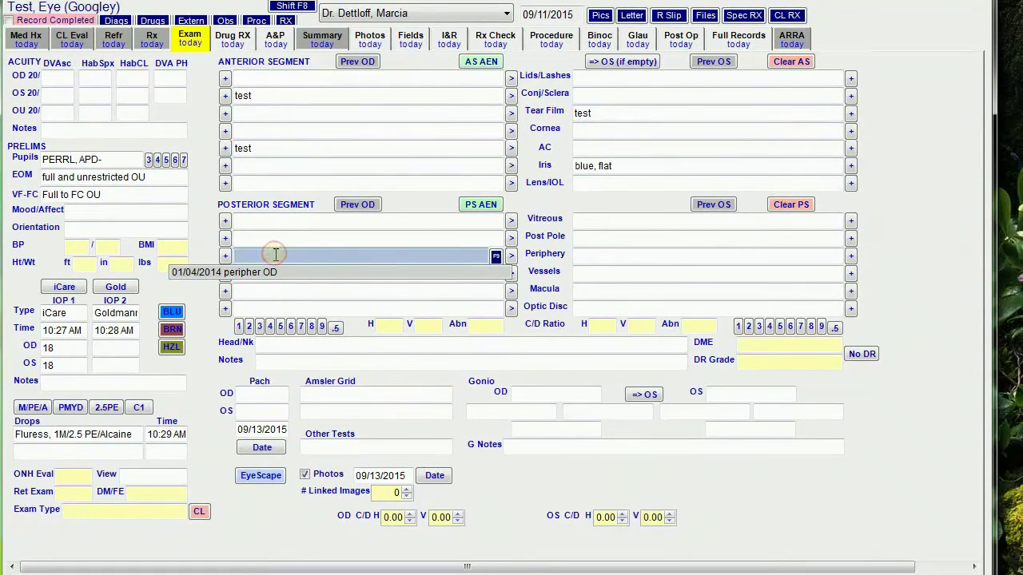
type("test")
Enter test in the OS macula and copy the previous visit's anterior OD findings
left_click(624, 289)
type("test")
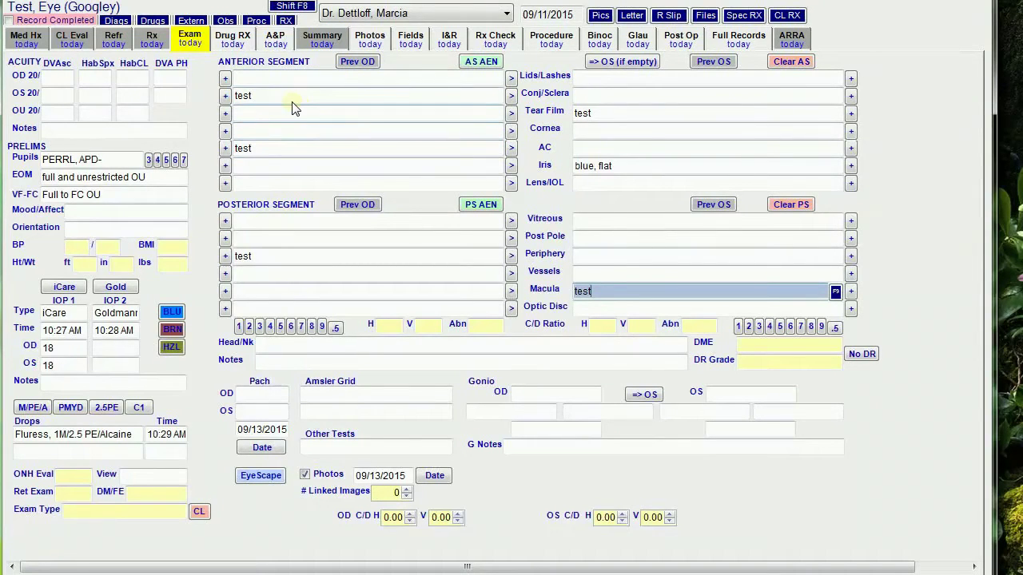
left_click(355, 63)
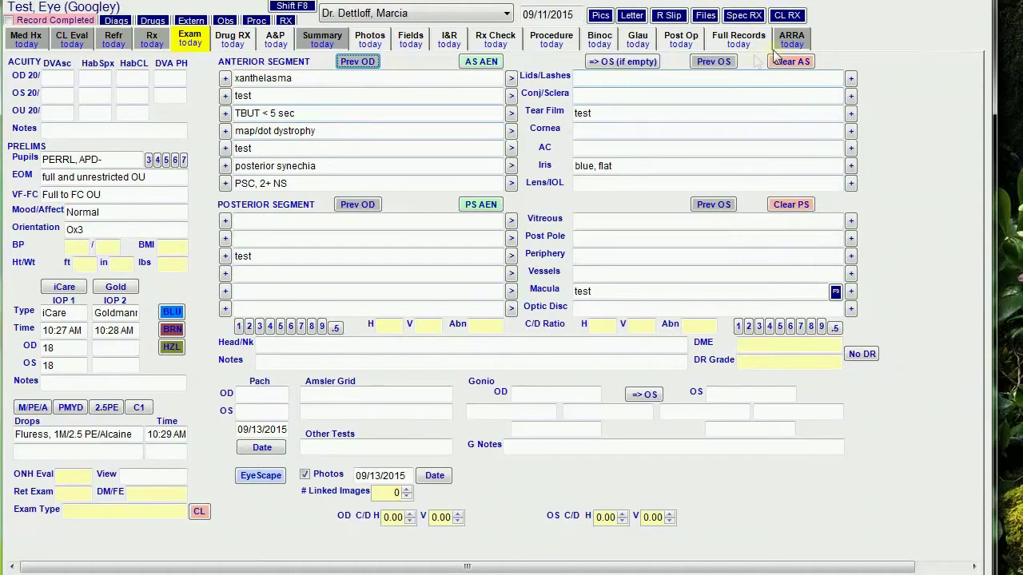
Clear the anterior segment and refill both eyes with normals: clear, good tear film, quiet AC
left_click(498, 64)
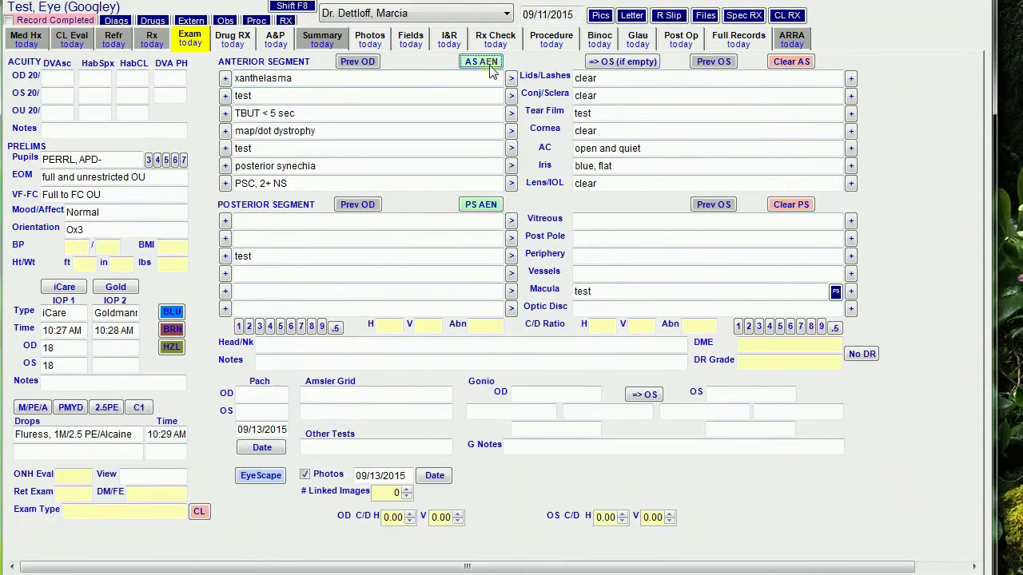
left_click(489, 69)
left_click(793, 63)
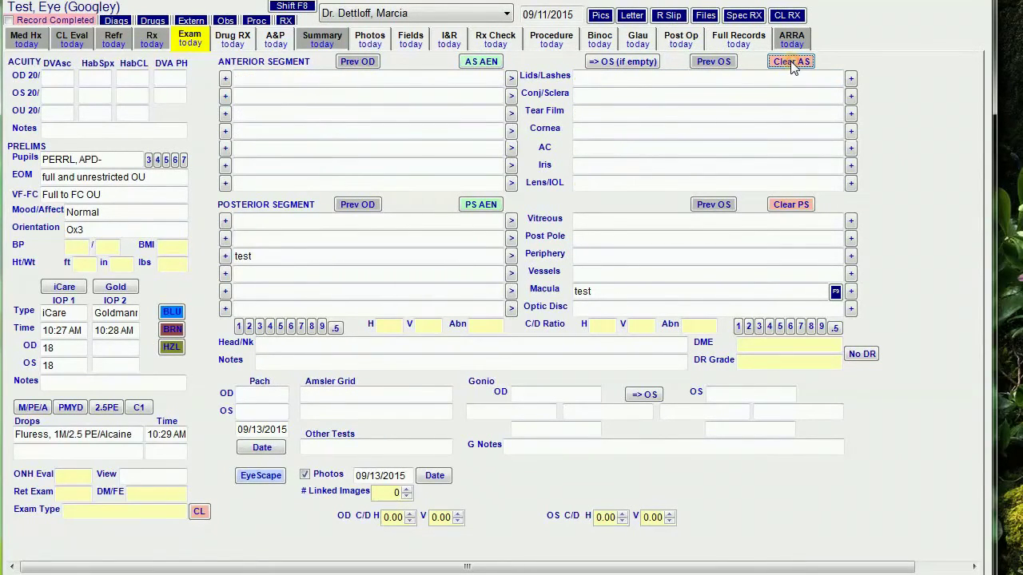
left_click(482, 62)
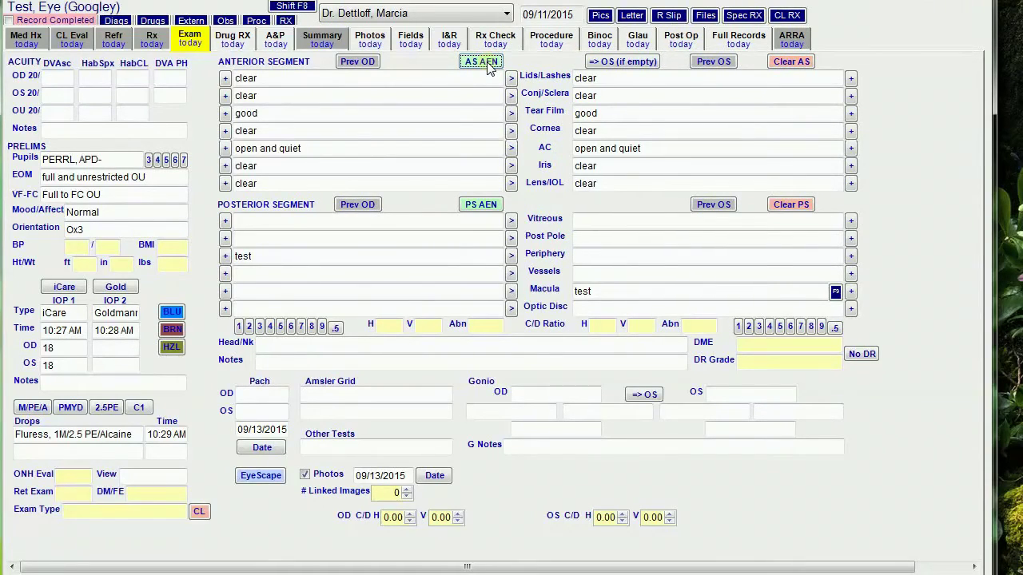
left_click(363, 207)
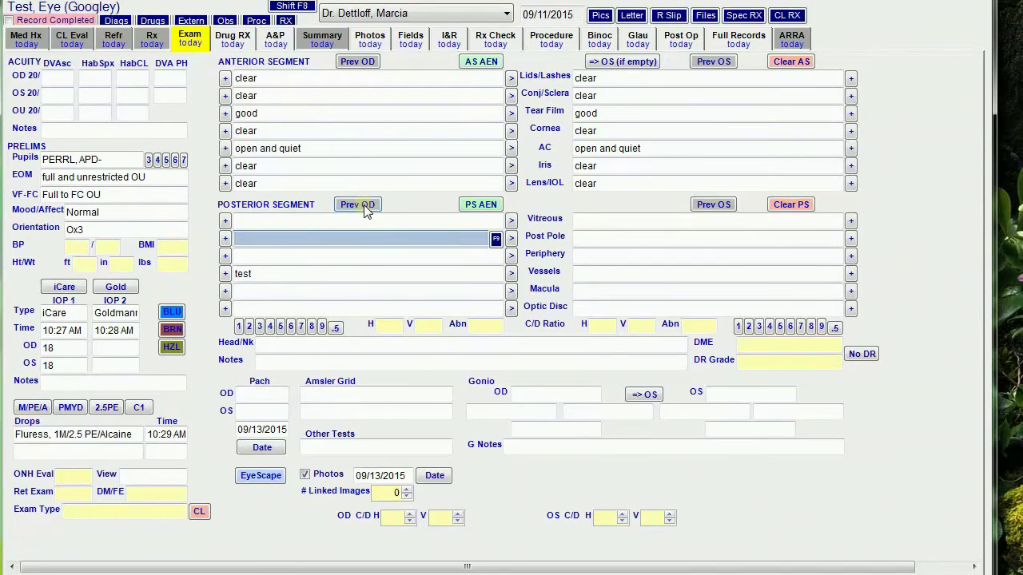
Reload previous posterior OD findings, fill OS with normals, then clear all posterior findings
left_click(373, 210)
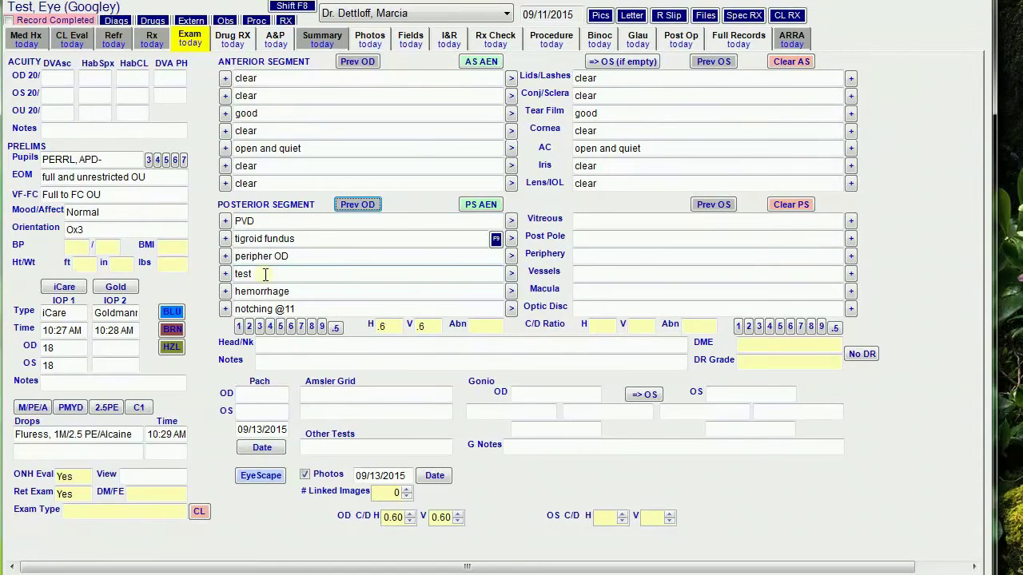
left_click(478, 204)
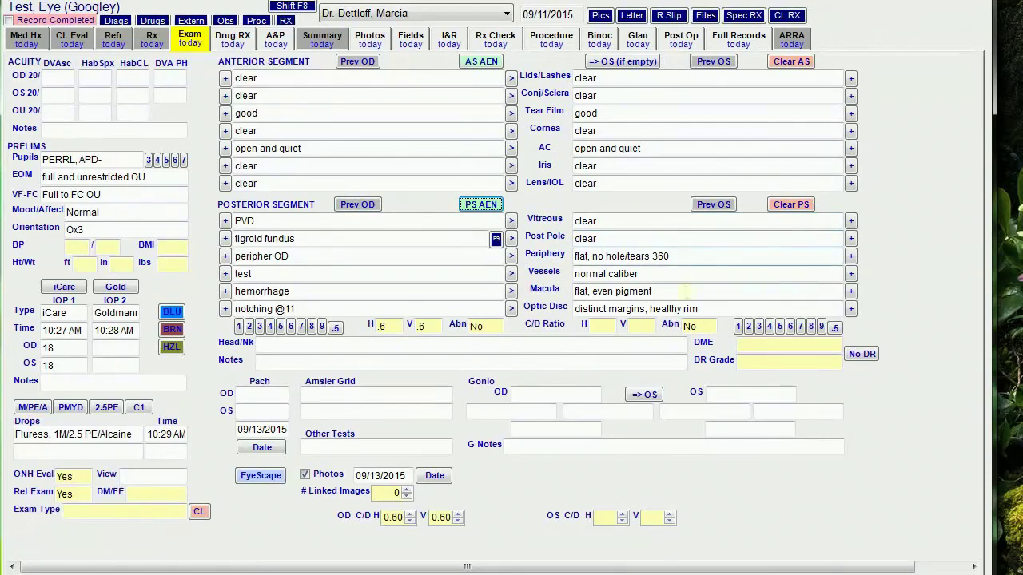
left_click(790, 205)
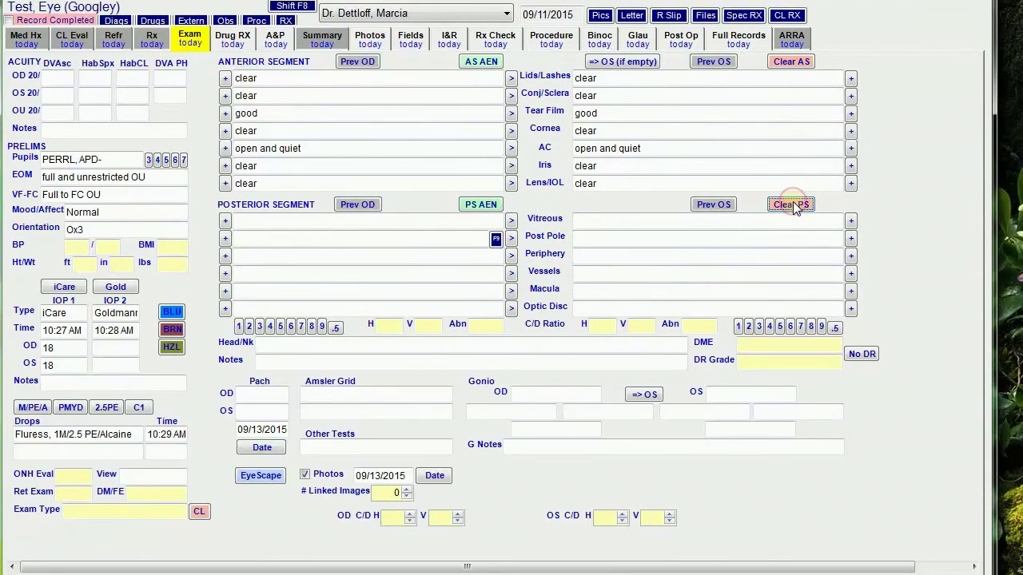
Set the right eye's cup-to-disc ratio to 0.55
left_click(270, 327)
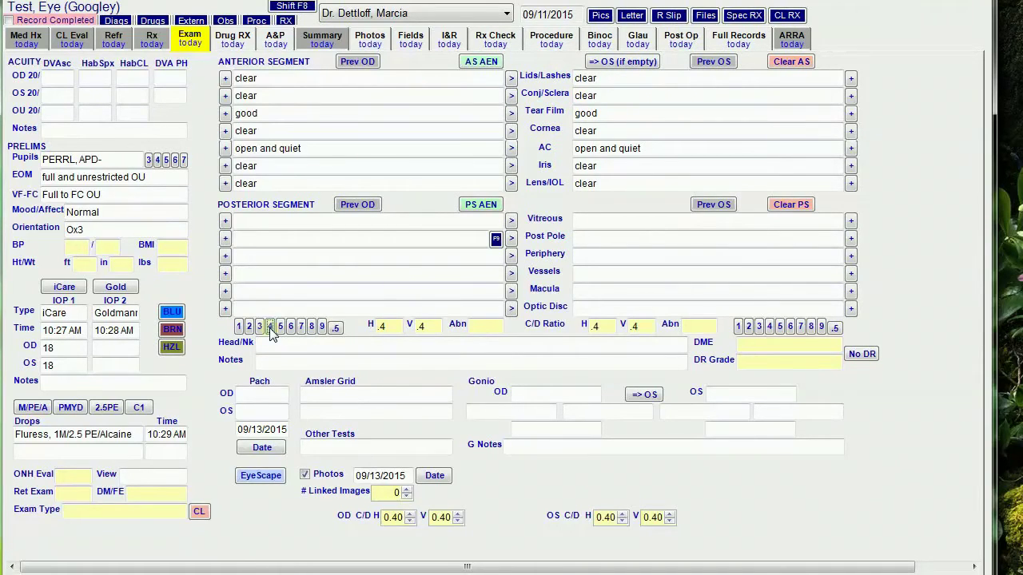
left_click(335, 328)
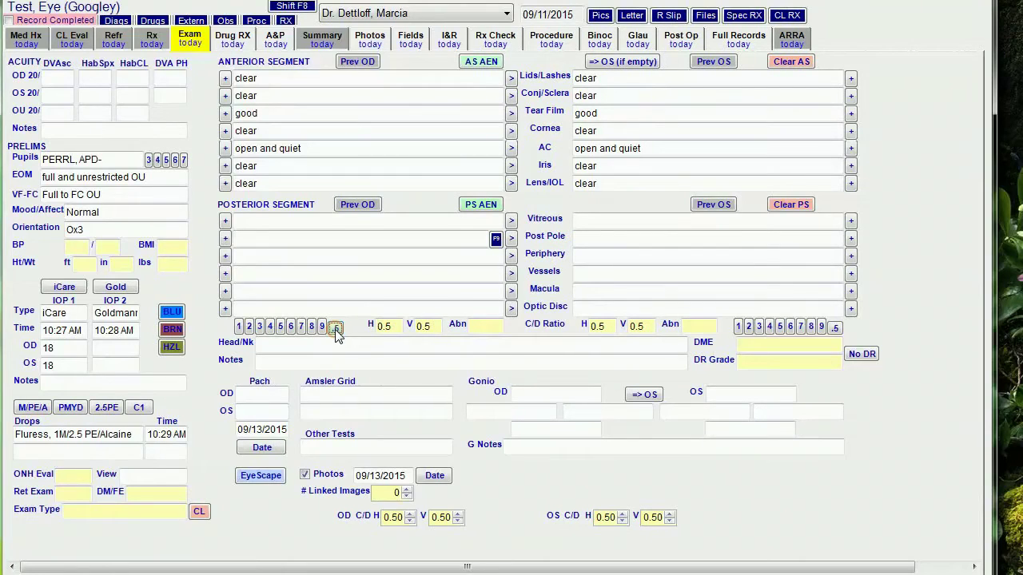
left_click(335, 328)
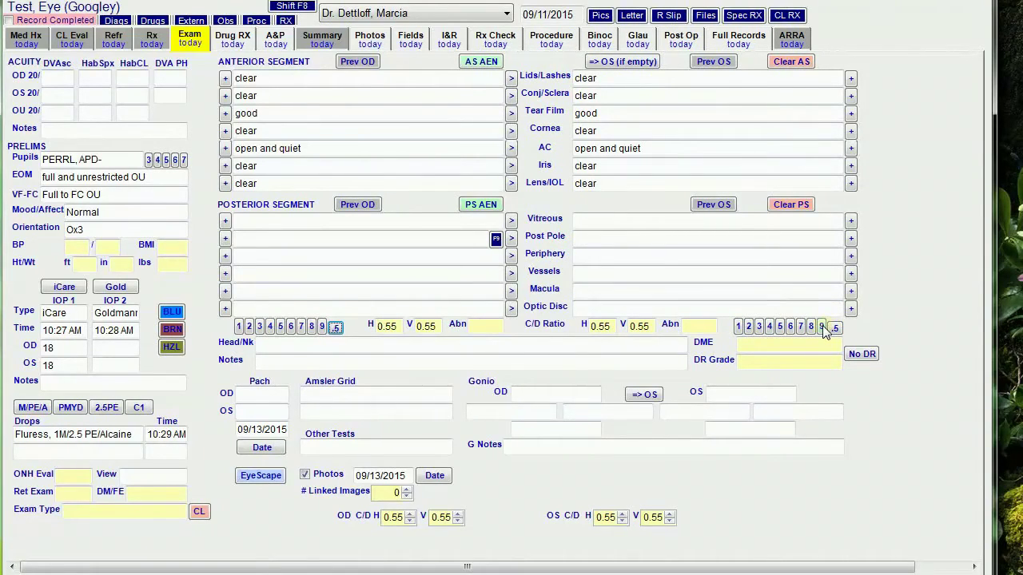
Set the left eye's cup-to-disc ratio to 0.50
left_click(759, 326)
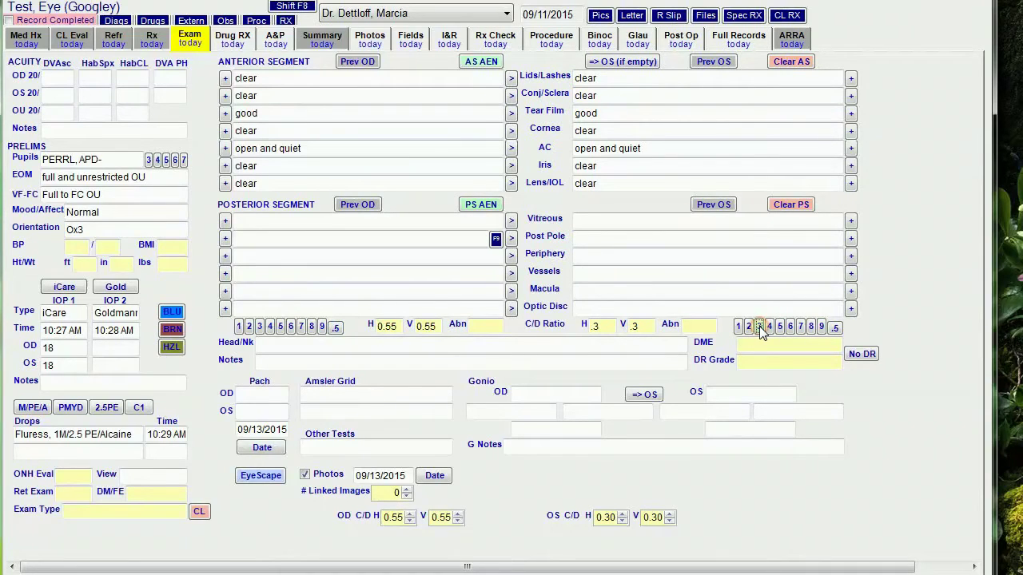
left_click(834, 328)
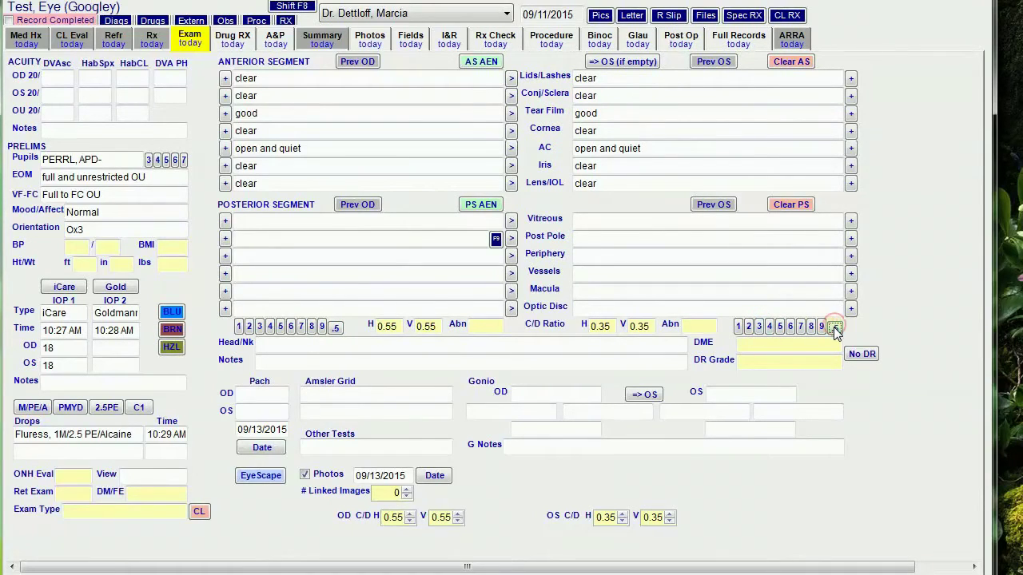
left_click(834, 328)
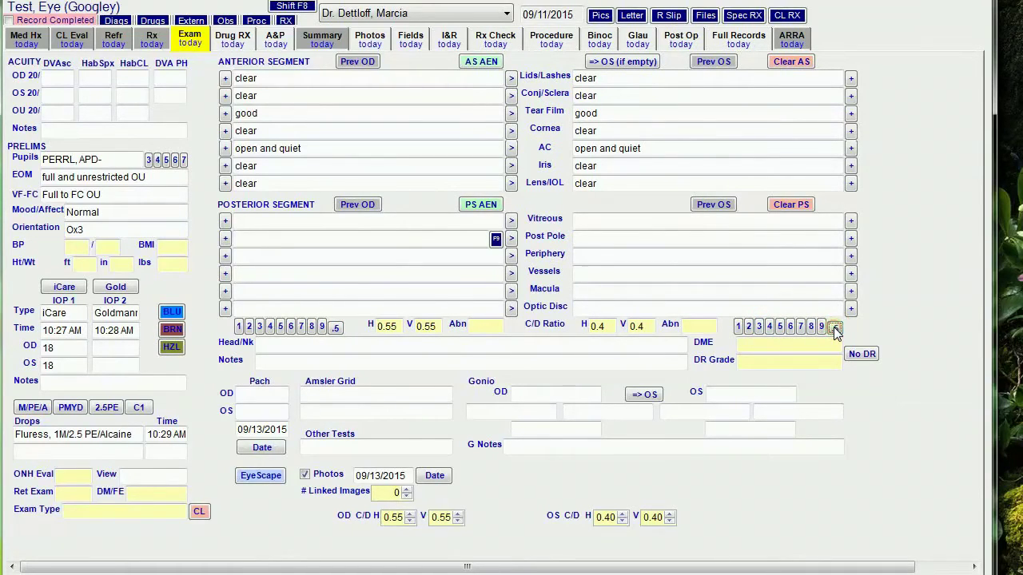
left_click(780, 328)
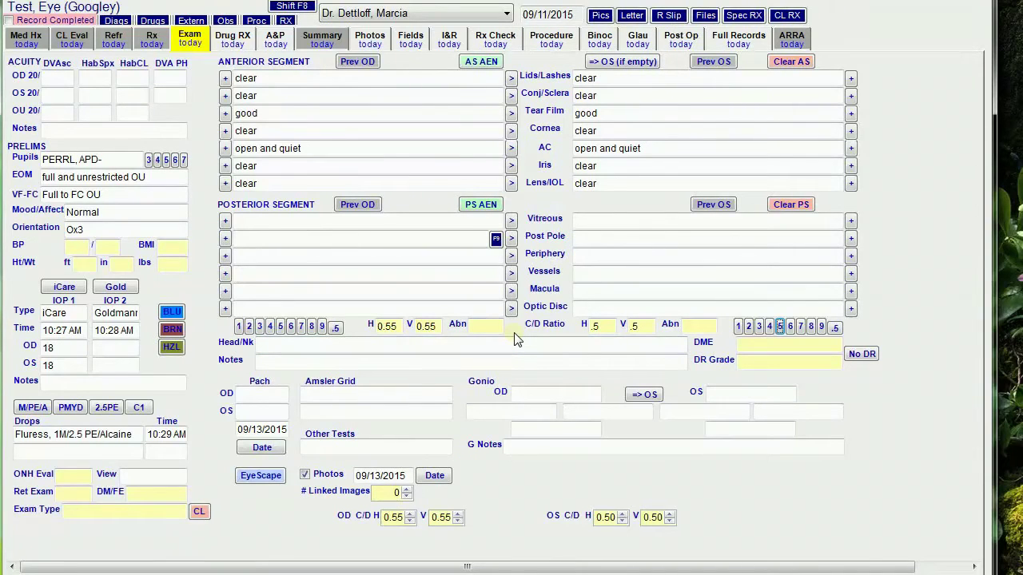
Enter test as the OD posterior pole finding and copy it to OS
left_click(450, 518)
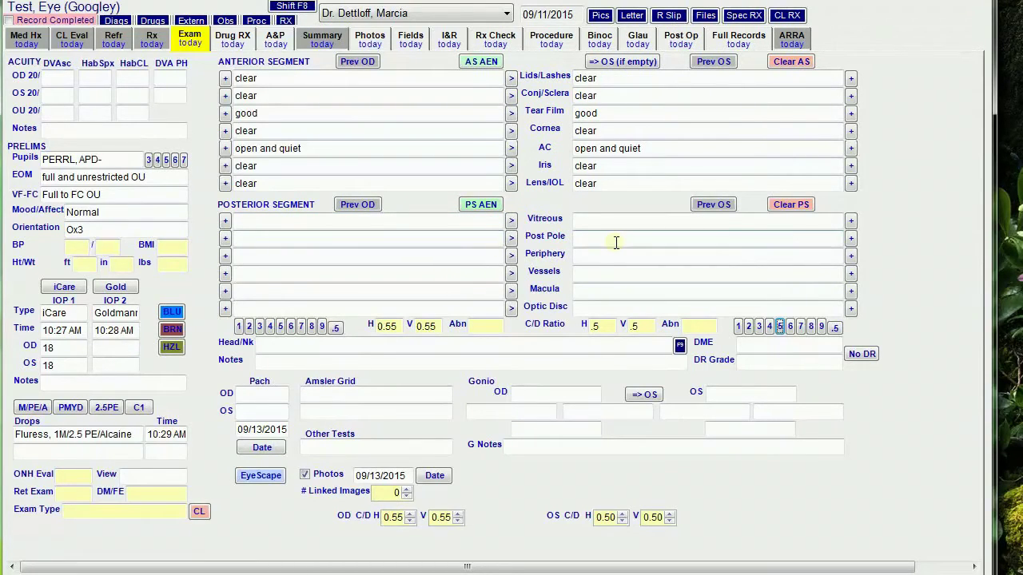
left_click(451, 241)
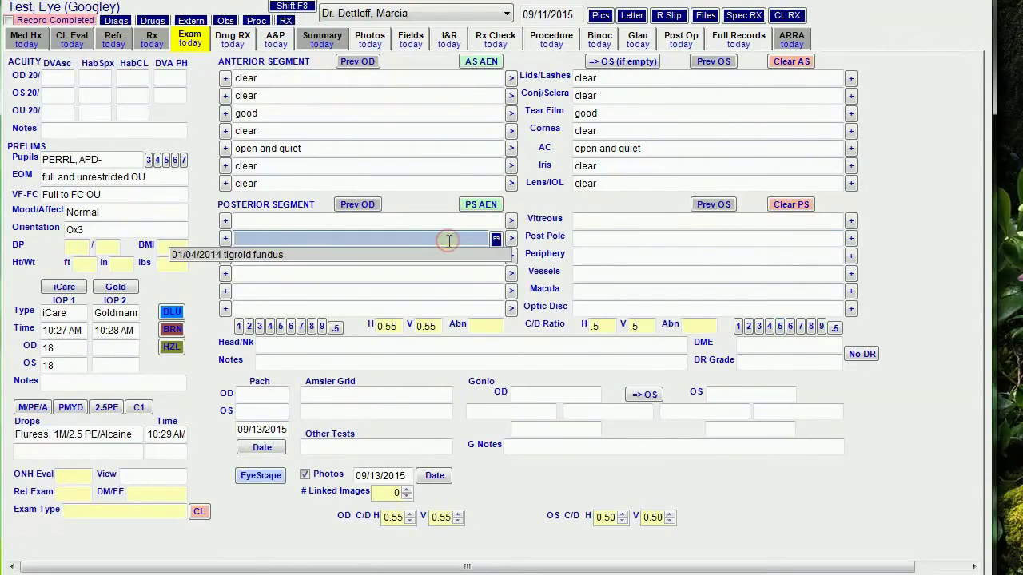
type("test")
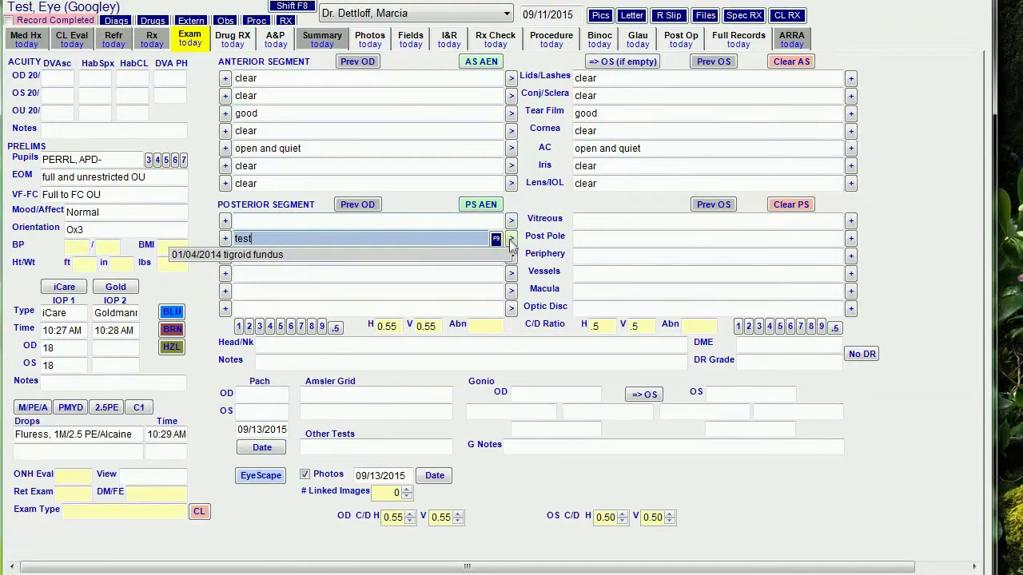
left_click(510, 239)
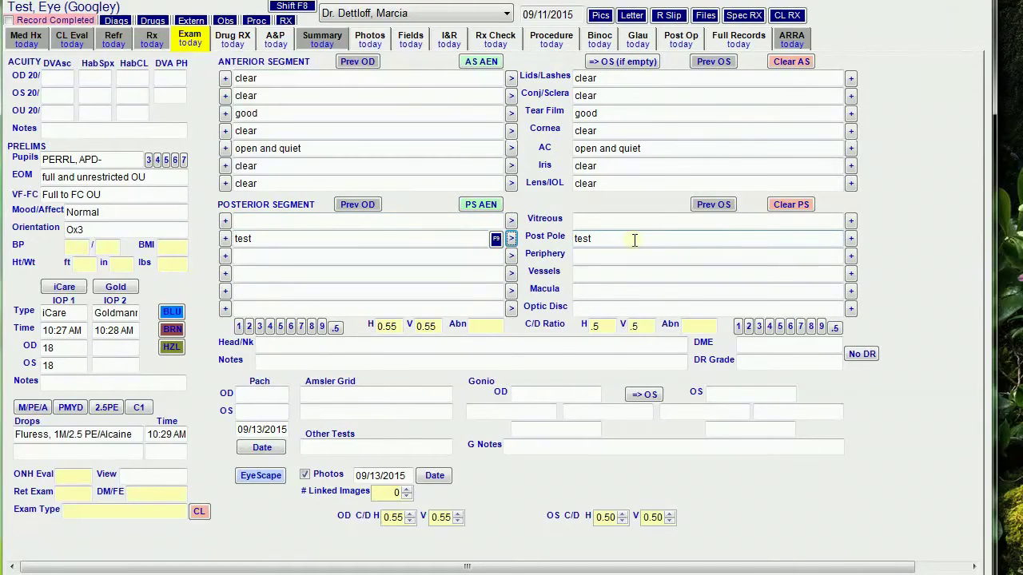
Clear anterior and posterior findings, then number the OD finding rows 1 through 13
left_click(791, 62)
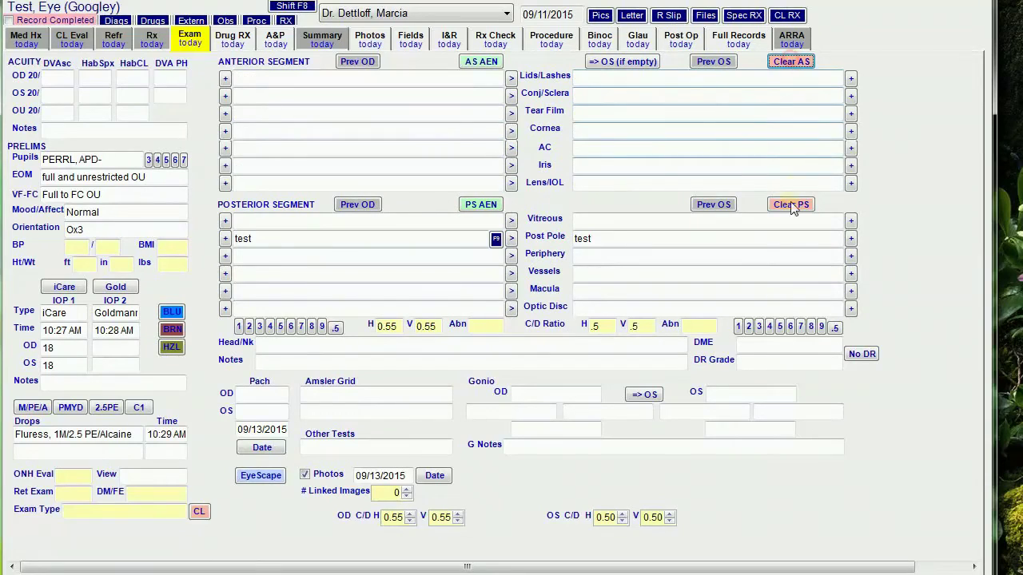
left_click(789, 205)
left_click(274, 77)
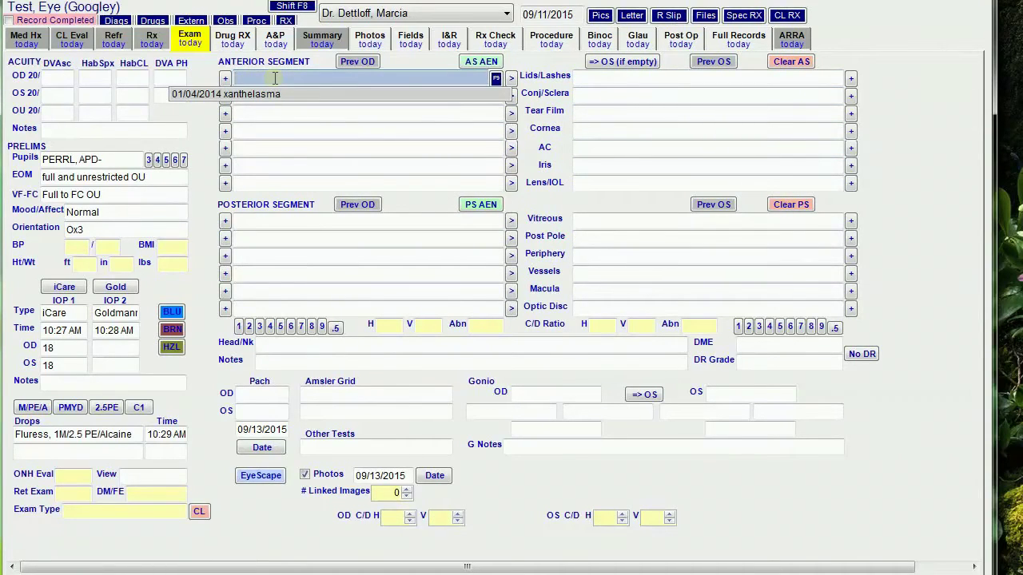
type("1")
key("Return")
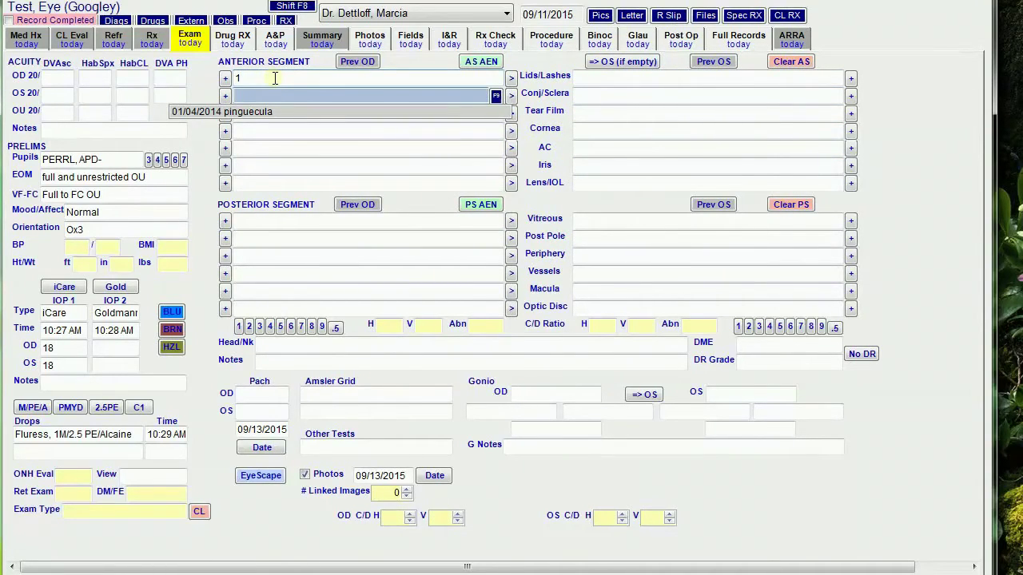
type("2 3 4 5 6 7 8 ")
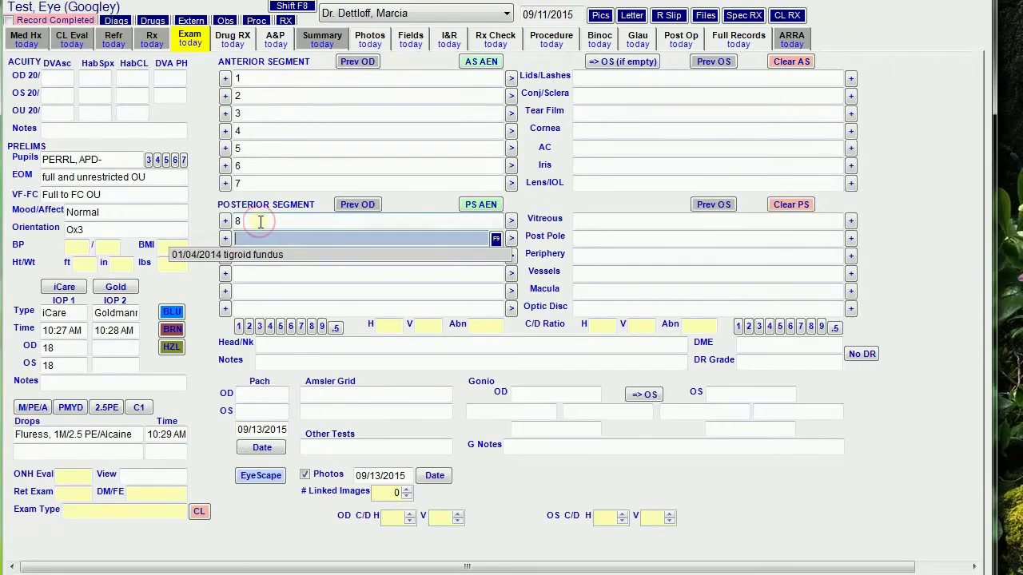
type("9 10 11 12 13")
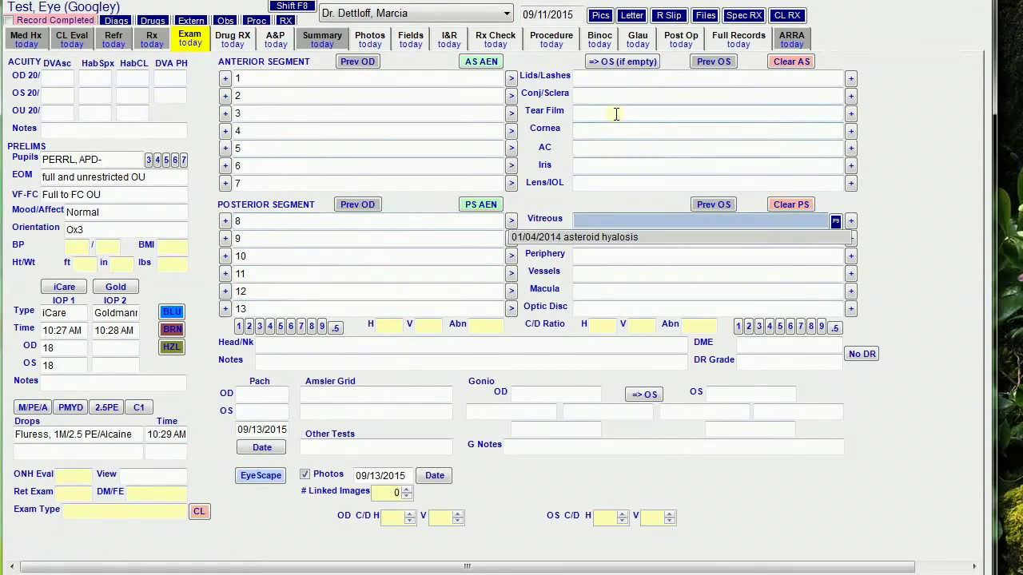
Enter test in the OS tear film, iris and periphery findings
left_click(616, 114)
type("Test")
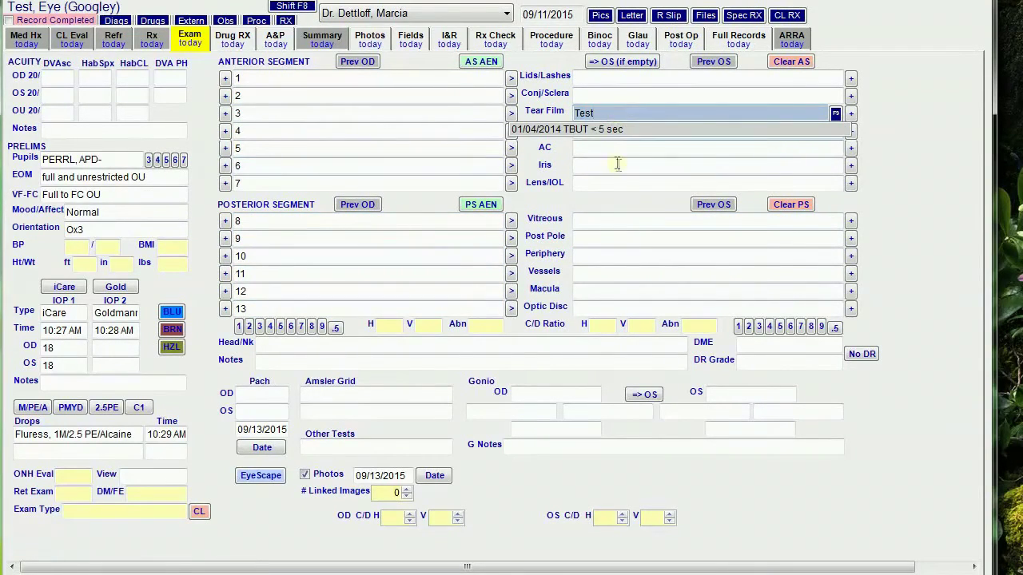
left_click(617, 164)
type("test")
left_click(607, 256)
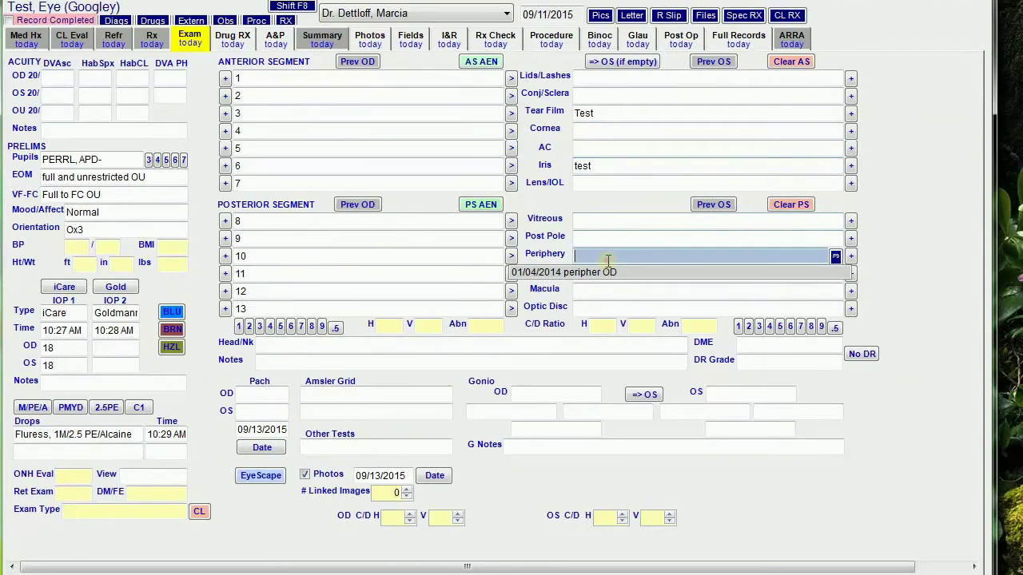
type("test")
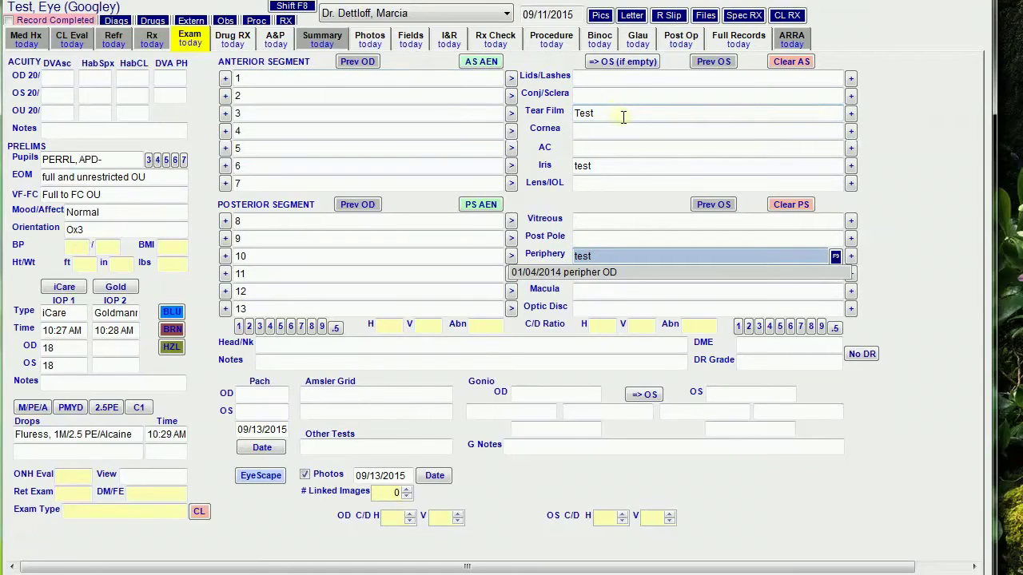
Copy the OD findings into the empty OS fields and set the OD Lens/IOL finding to PSC
left_click(609, 62)
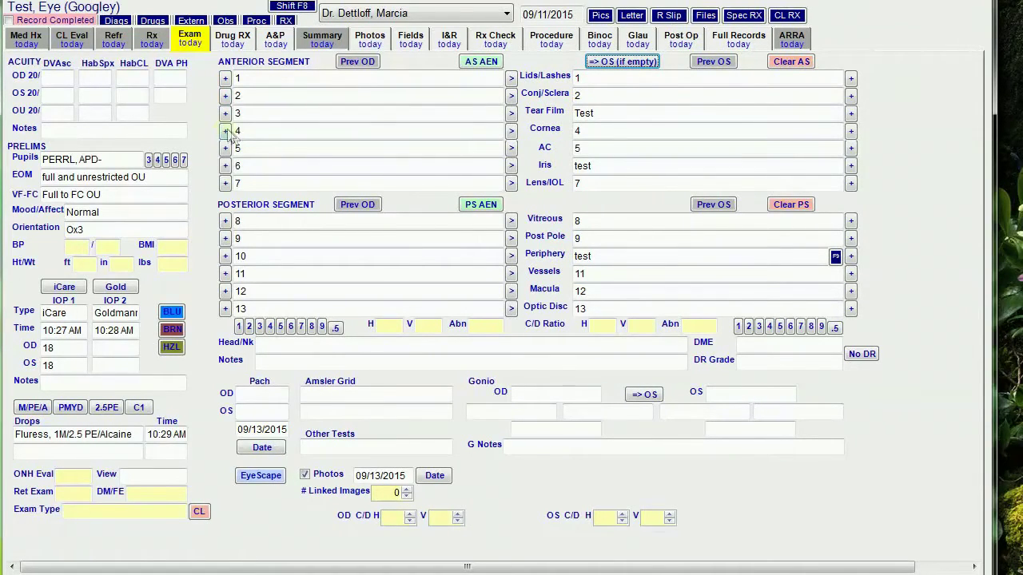
left_click(257, 185)
type("PSC")
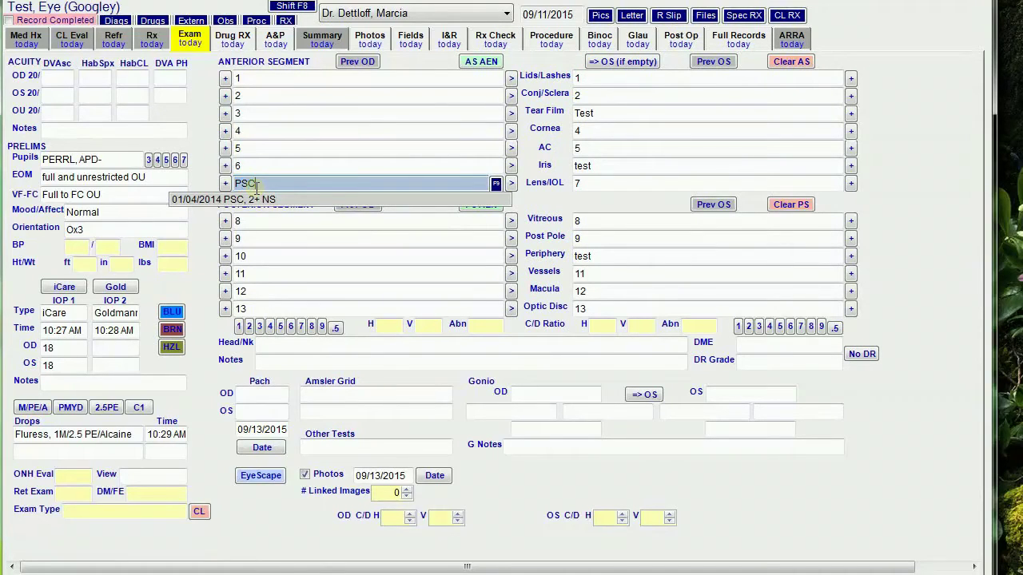
key("Tab")
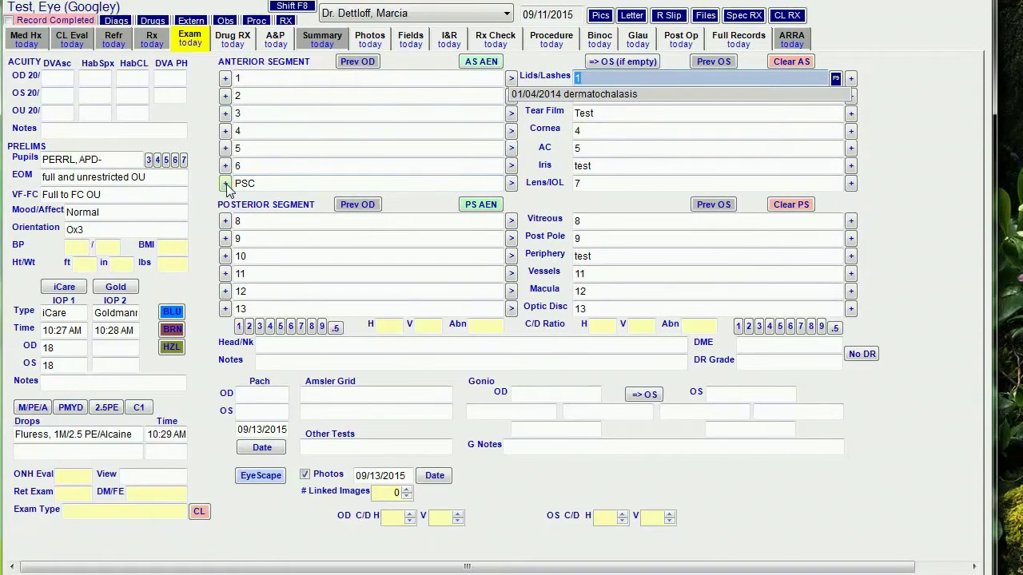
left_click(277, 41)
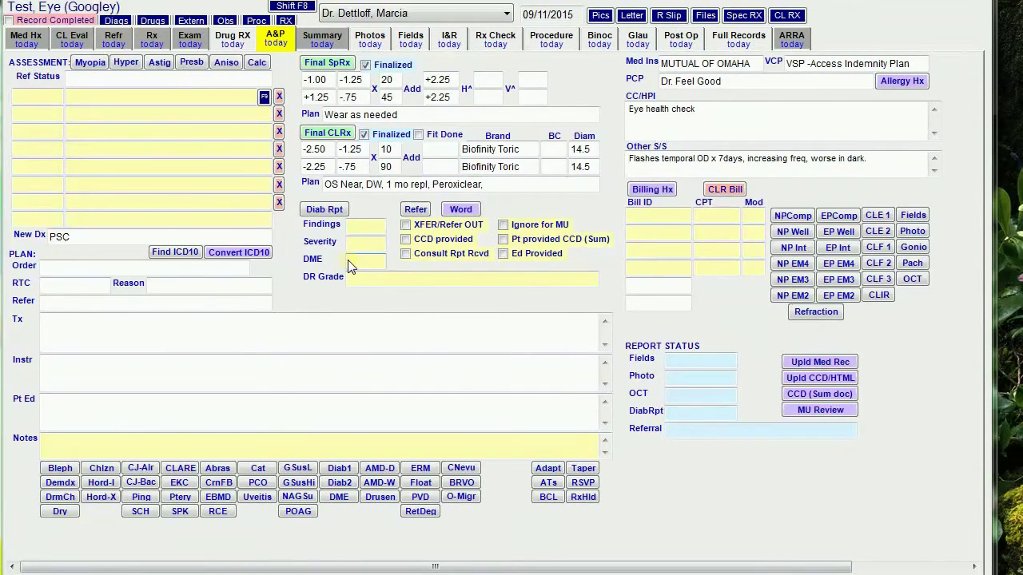
Calculate refractive status as Hyperopia, swap Myopia for Hyperopia 367.0 and Astigmatism 367.20, then clear those rows
left_click(260, 66)
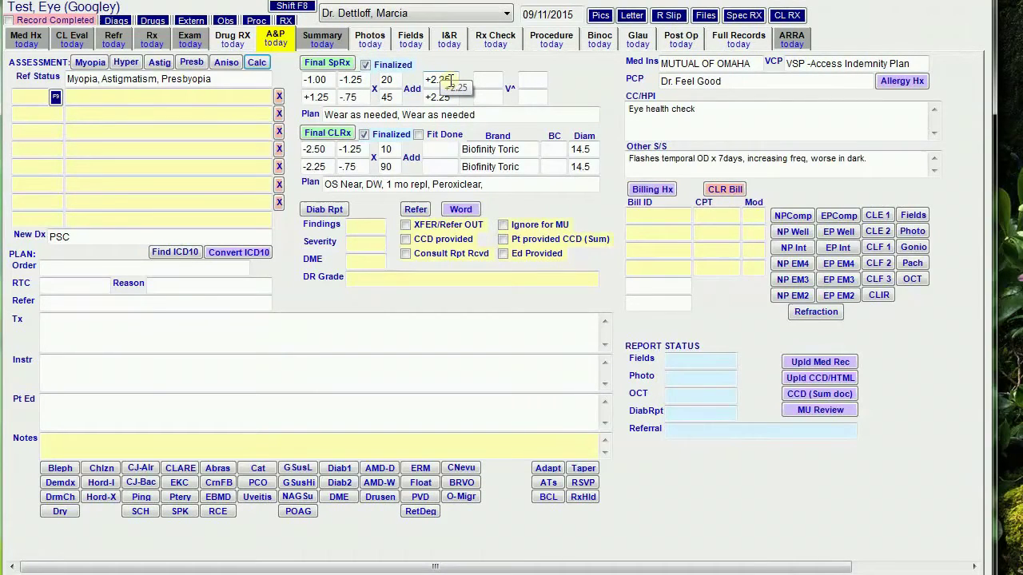
left_click(239, 78)
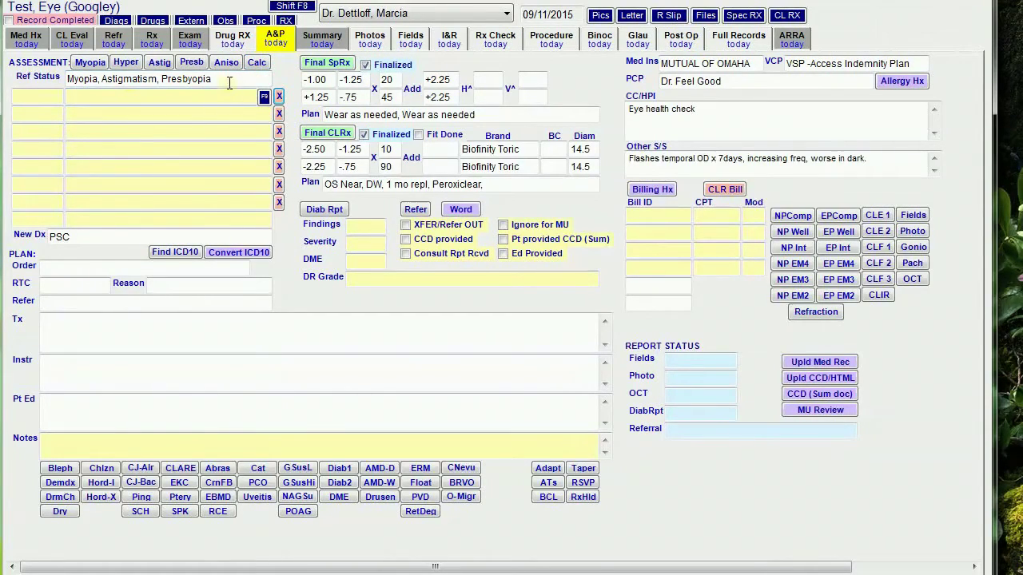
left_click(91, 64)
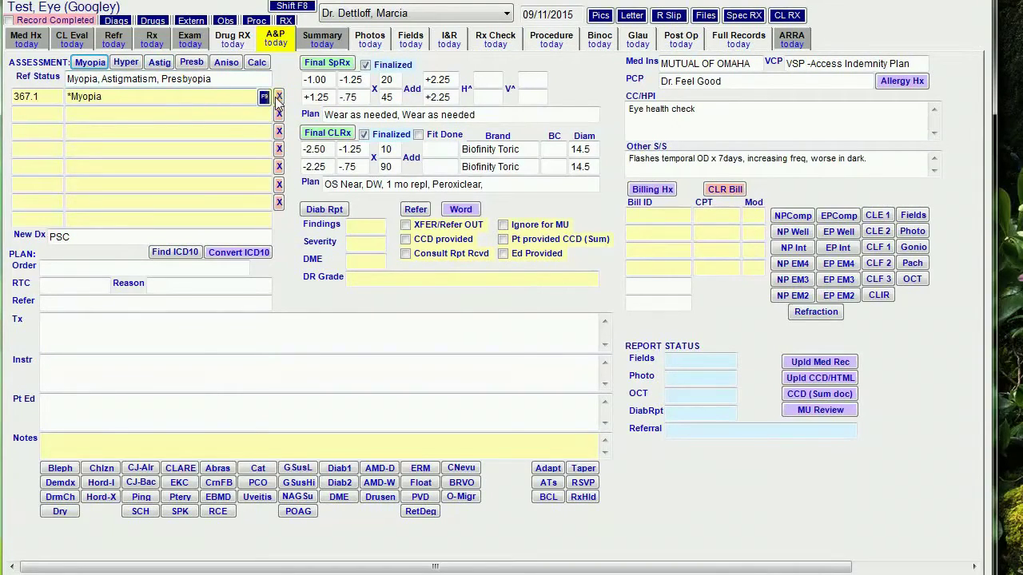
left_click(279, 96)
left_click(125, 64)
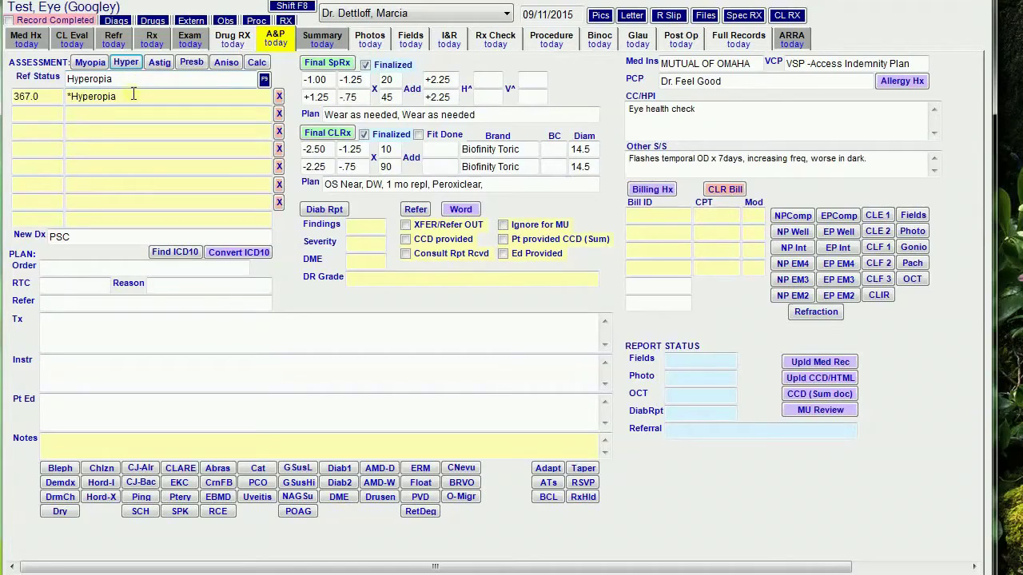
left_click(158, 65)
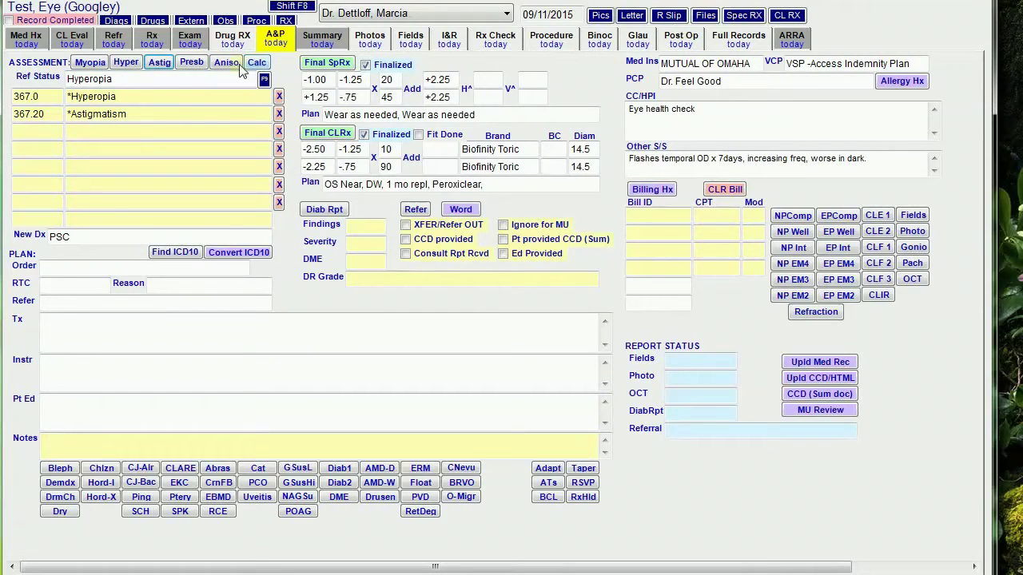
left_click(278, 97)
left_click(279, 97)
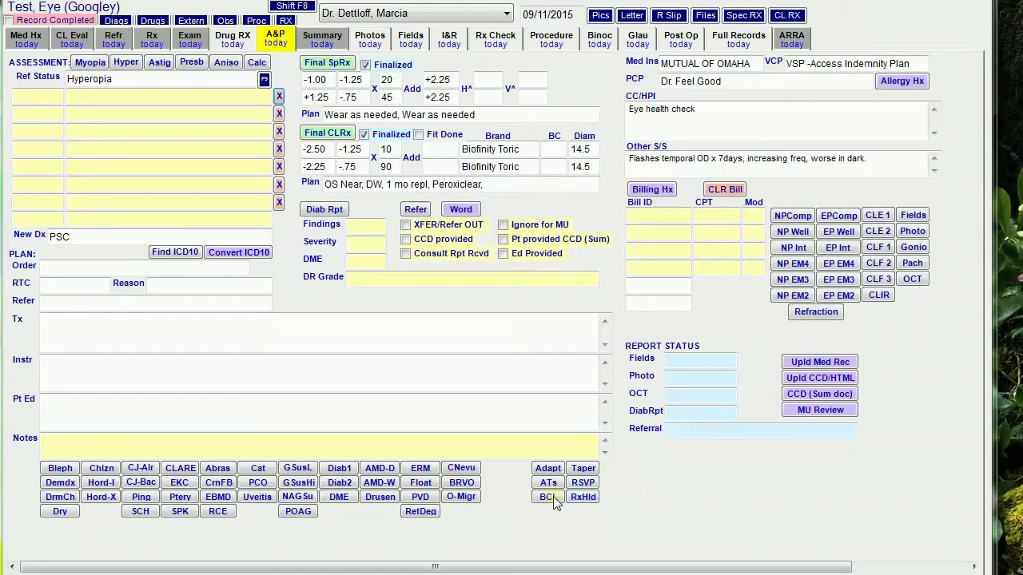
Add Cataract - Mixed types (366.19), set RTC to 6 mos/PRN, and delete the surgery-referral sentence
left_click(298, 468)
left_click(257, 469)
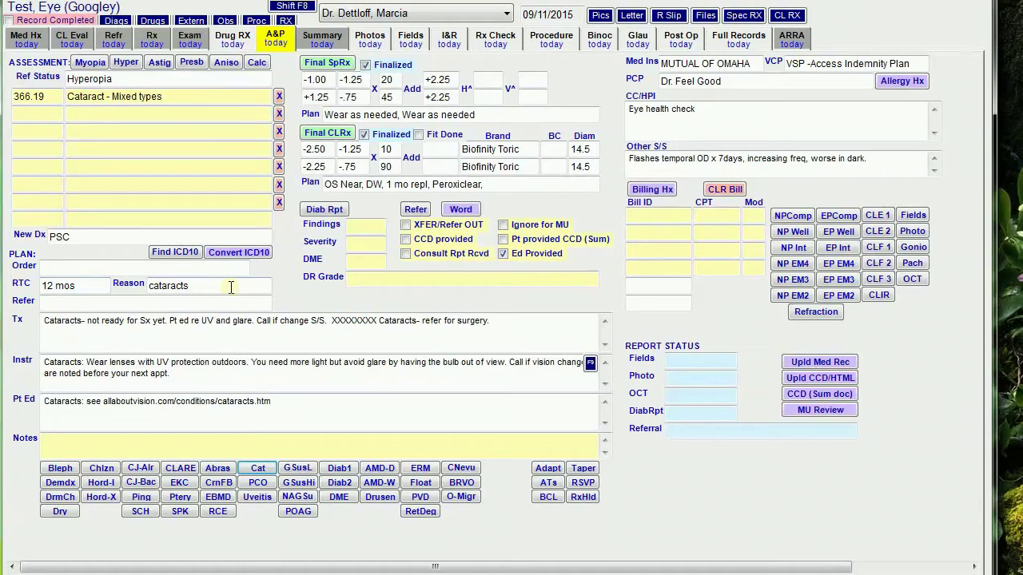
left_click(92, 287)
type("6 mo")
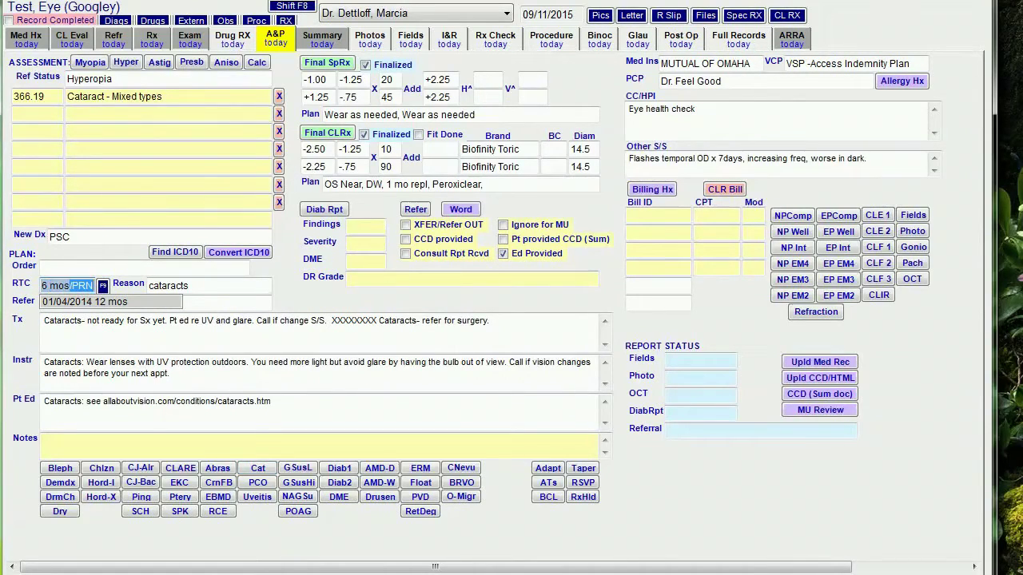
left_click(327, 321)
key("shift+End")
key("Delete")
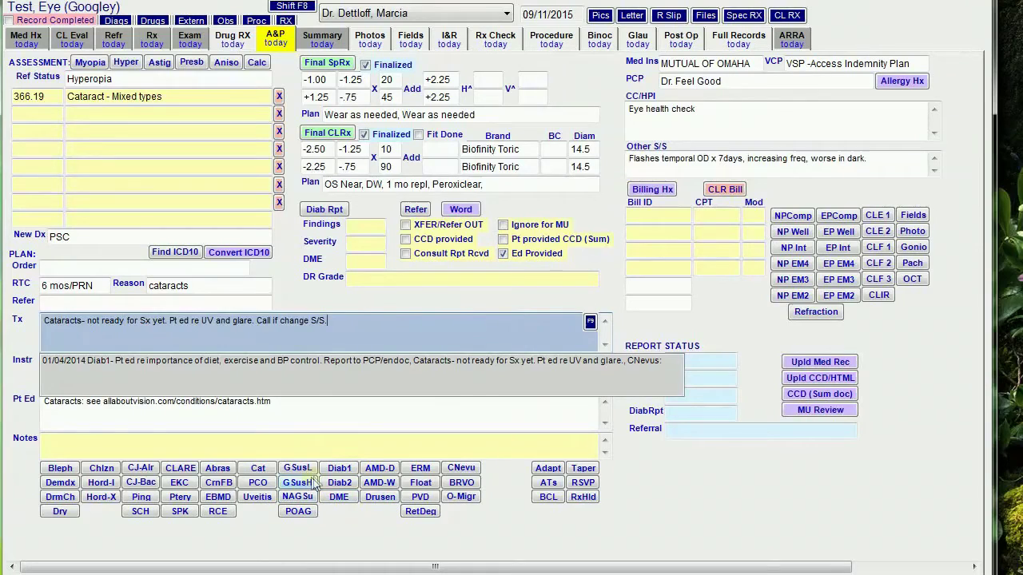
Add the Diabetes type 1 controlled w/o retinopathy (250.01) diagnosis and plan, then return to Exam
left_click(339, 469)
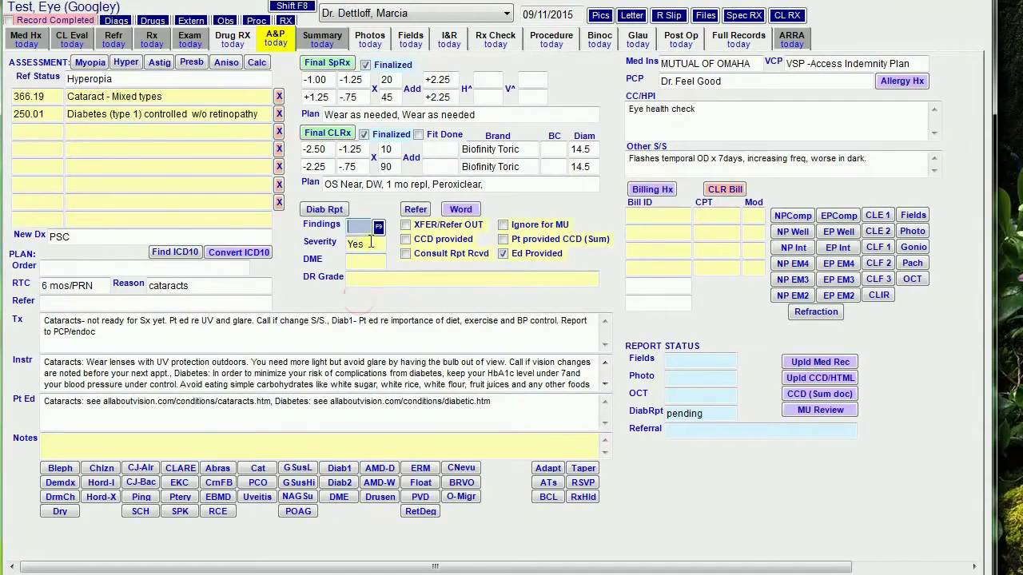
left_click(199, 44)
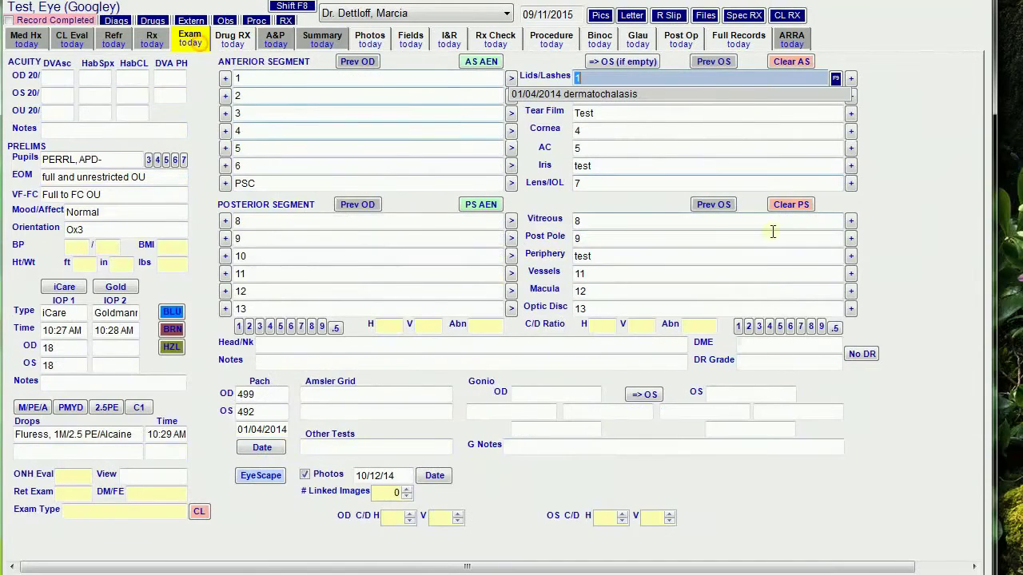
Record No DR (DME No, DR Grade None) and mark the patient as referred out
left_click(863, 357)
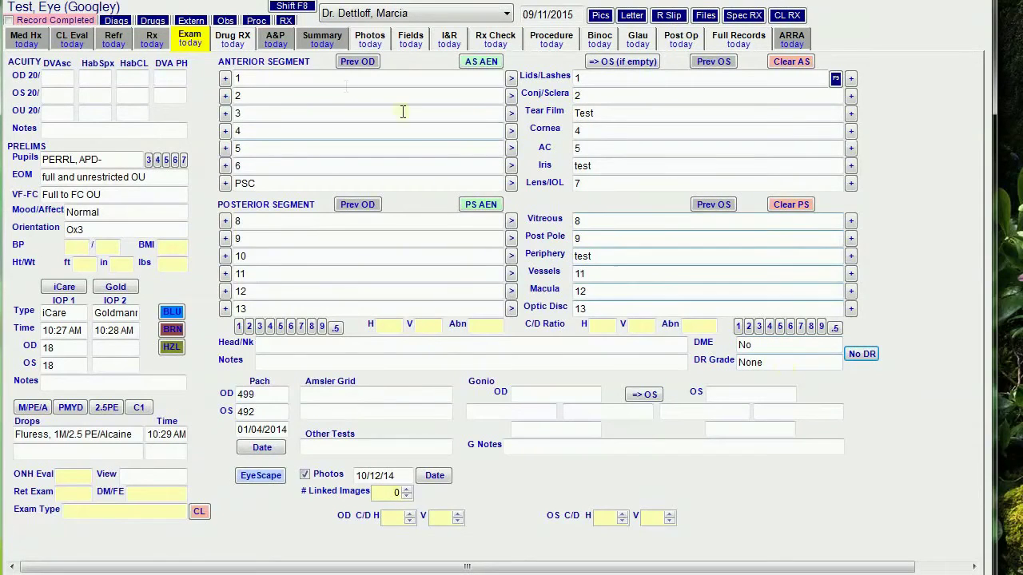
left_click(276, 40)
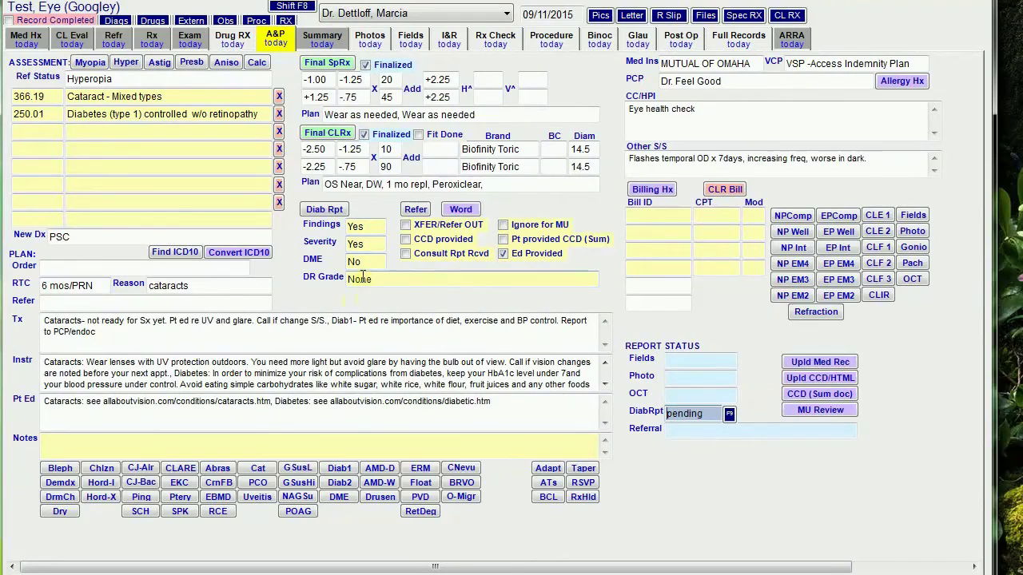
left_click(415, 210)
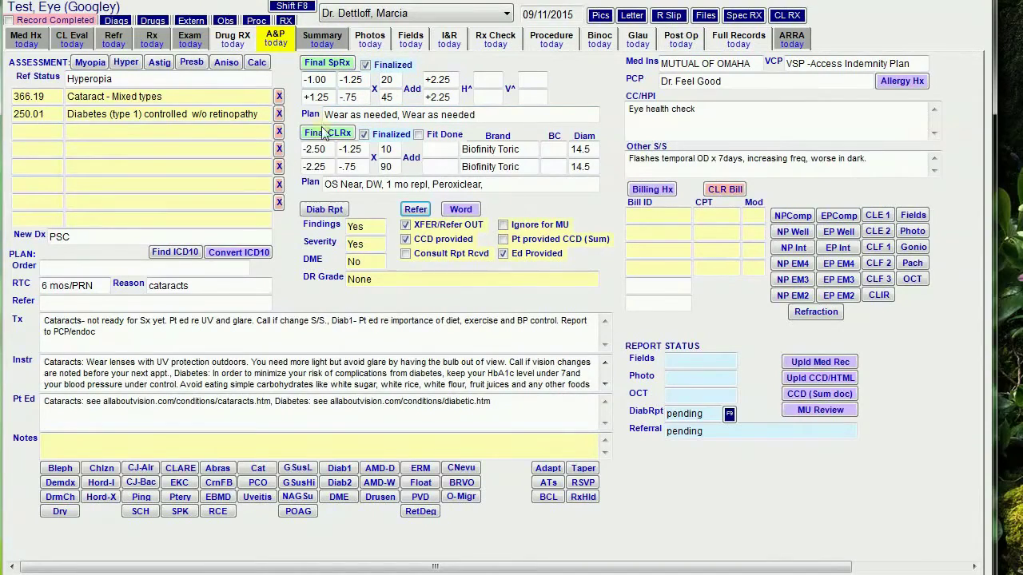
left_click(174, 254)
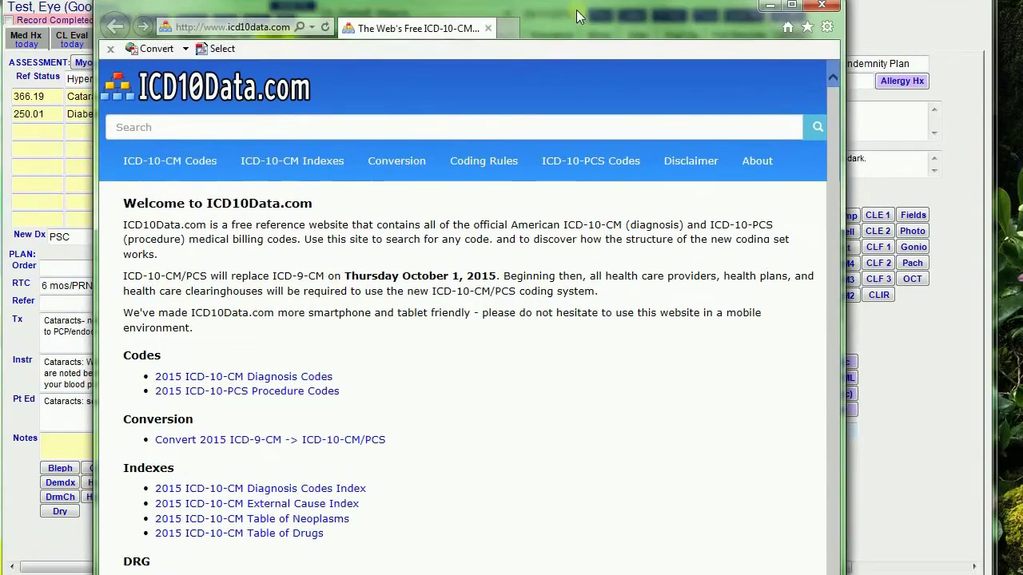
left_click(822, 6)
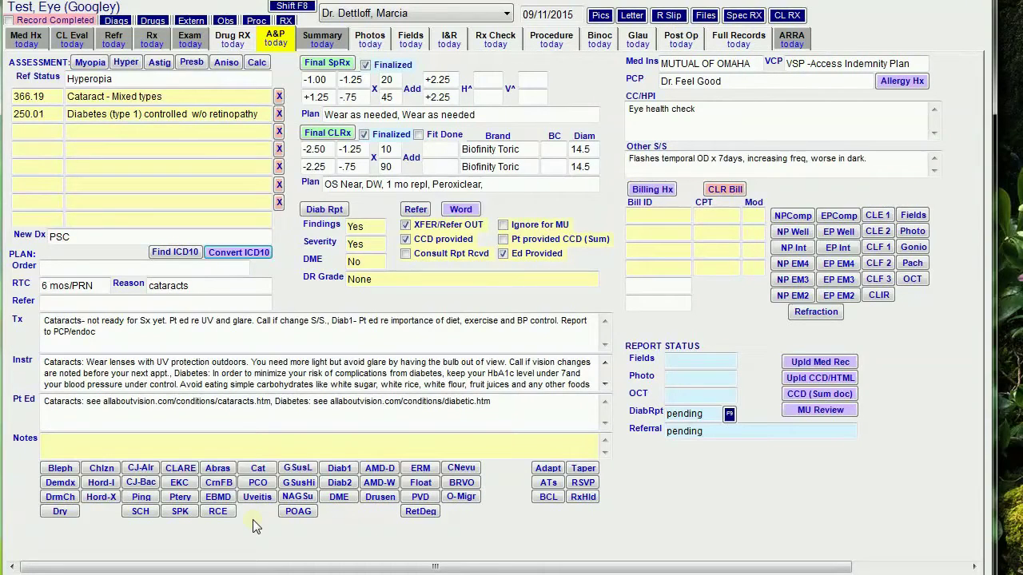
left_click(285, 440)
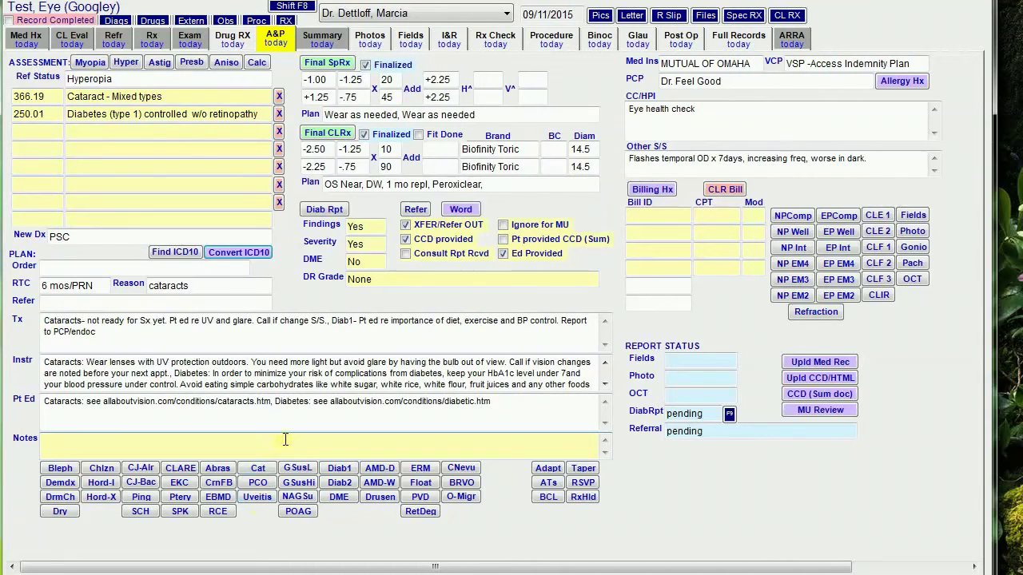
Convert the 366.19 cataract code to ICD-10 H25.812 for the left eye
left_click(243, 252)
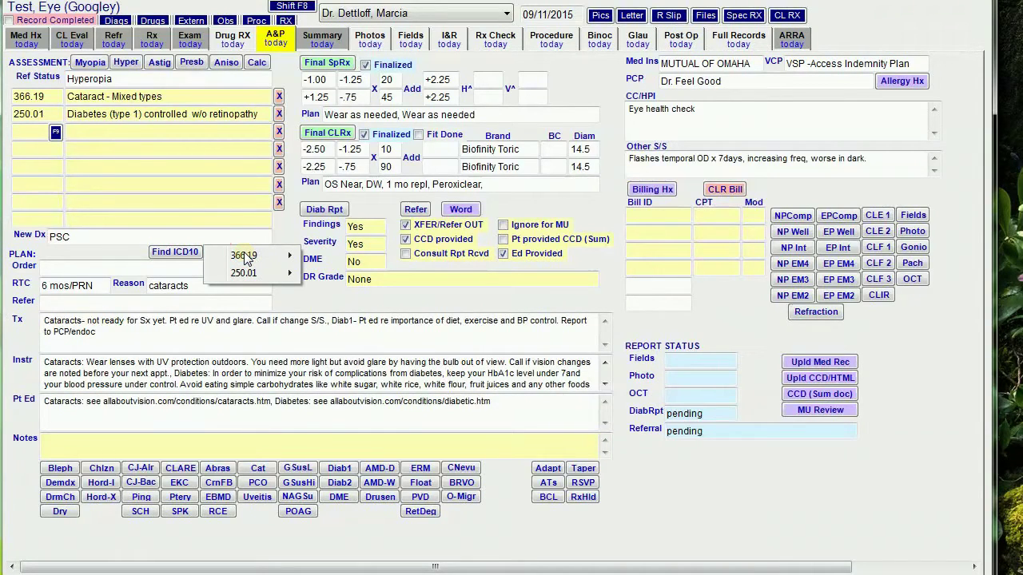
mouse_move(260, 261)
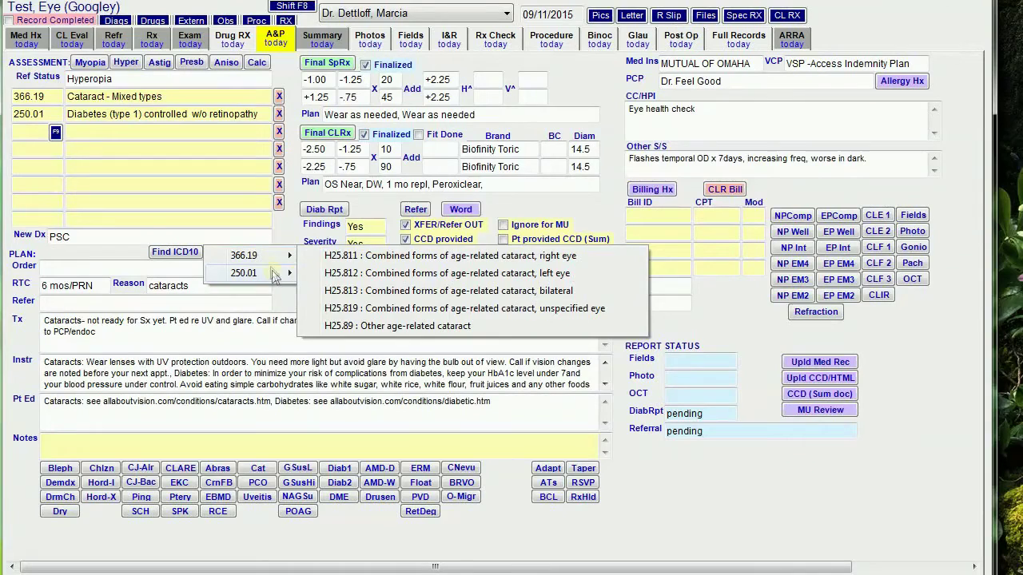
left_click(416, 273)
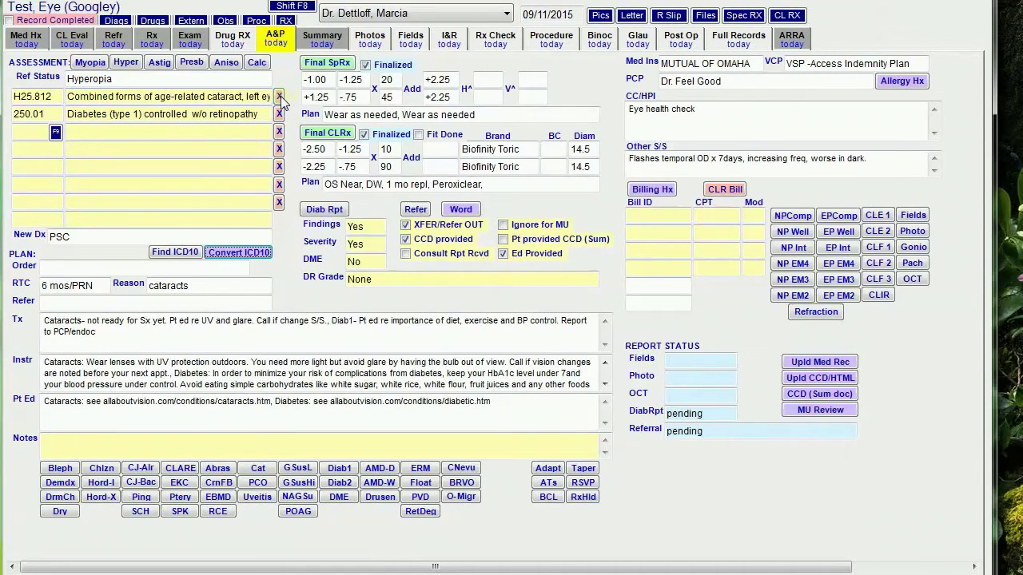
Add EKC, pterygium, superficial keratitis and pinguecula diagnoses with their plans
left_click(179, 483)
left_click(180, 497)
left_click(179, 511)
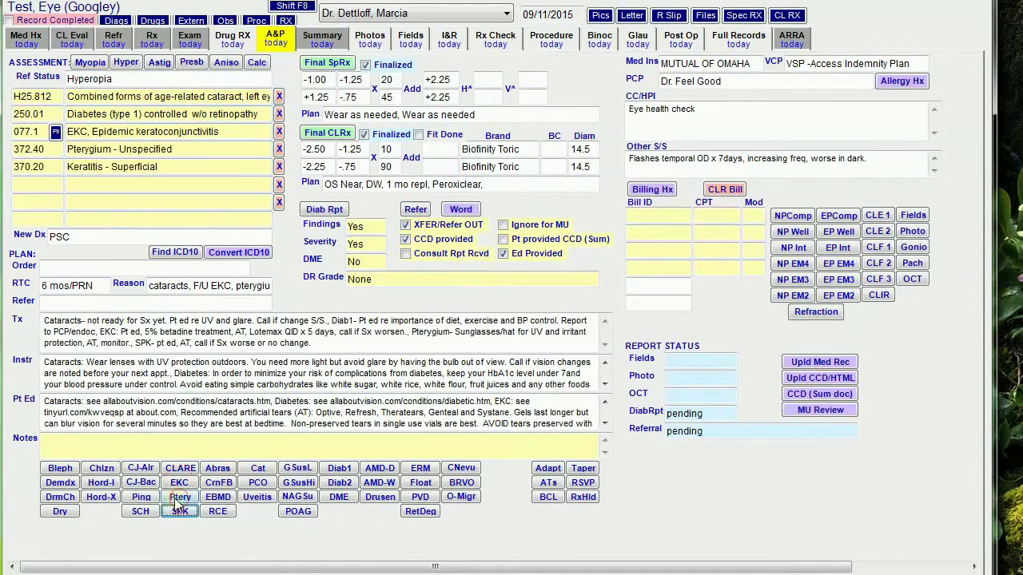
left_click(141, 497)
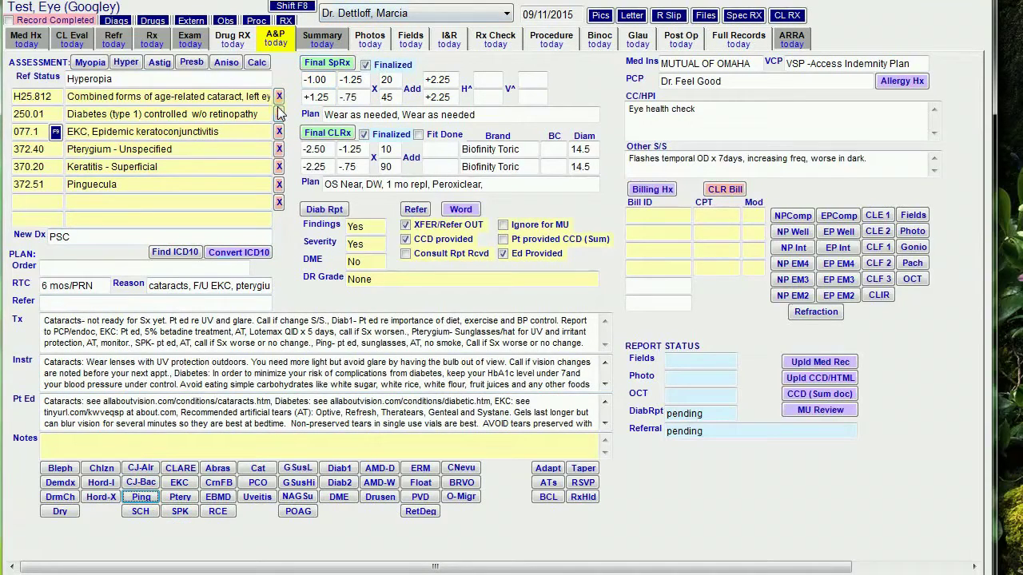
Delete the pterygium, cataract, diabetes, EKC, keratitis and pinguecula diagnosis rows
left_click(279, 150)
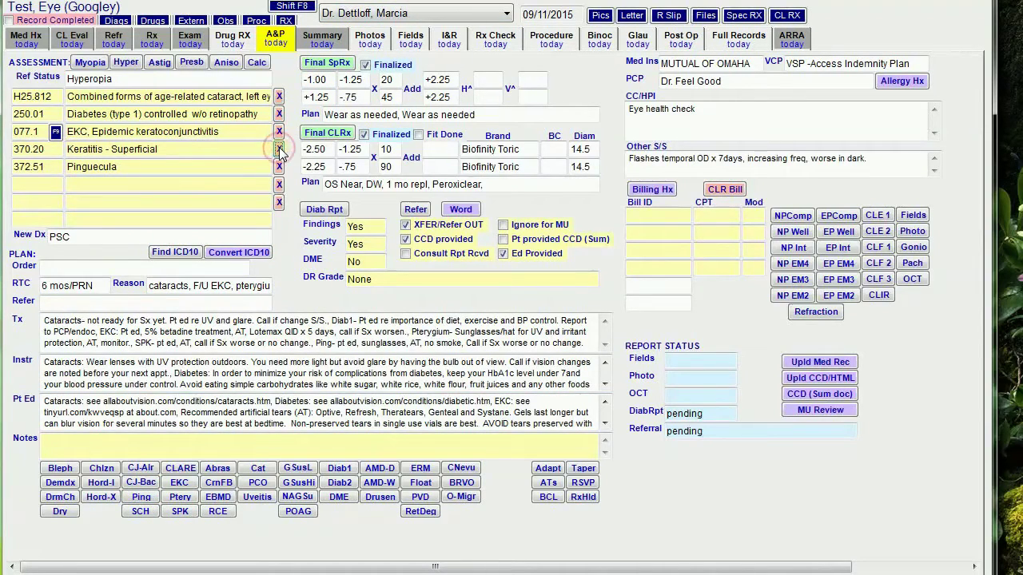
left_click(279, 95)
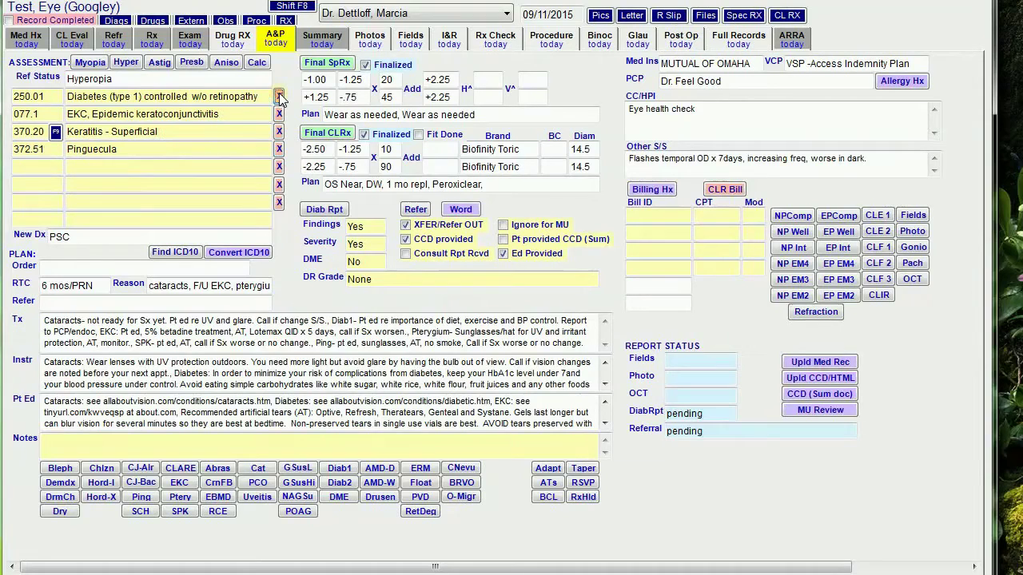
left_click(279, 96)
left_click(279, 96)
left_click(279, 96)
left_click(279, 96)
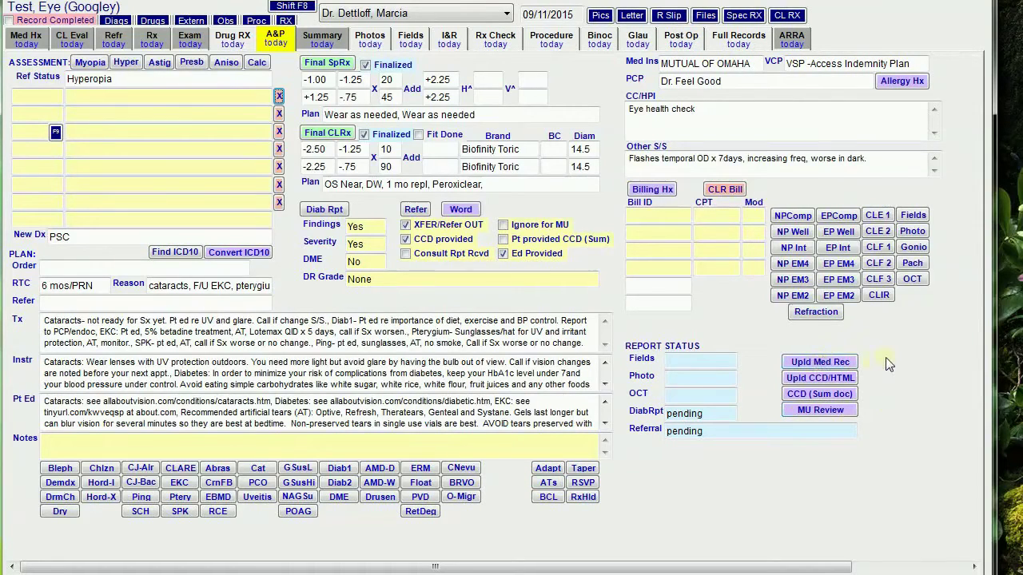
left_click(654, 193)
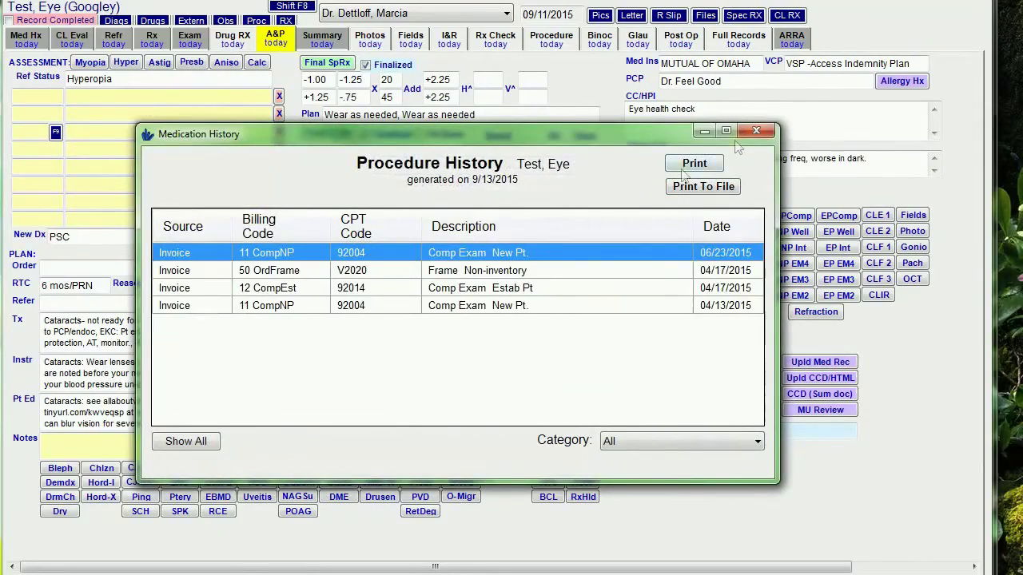
left_click(766, 133)
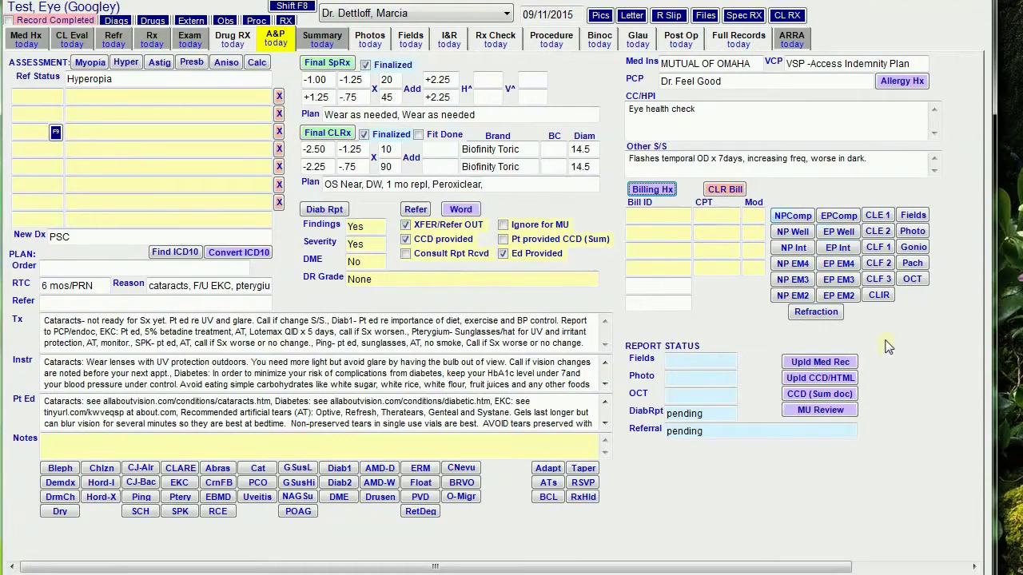
key("Tab")
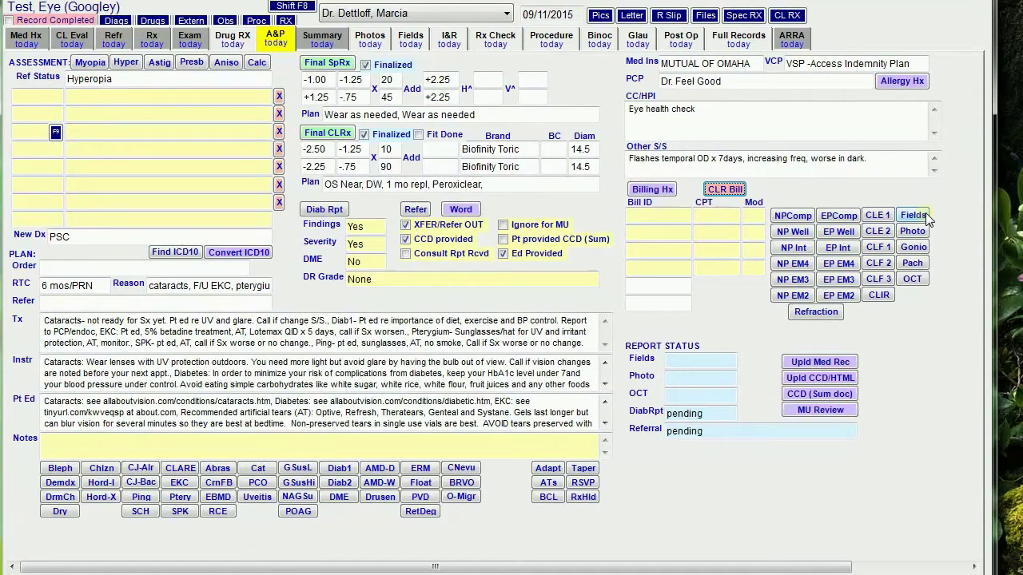
Bill NPComp (92004, 92015) and order visual fields (92083) and fundus photos (92250)
left_click(786, 216)
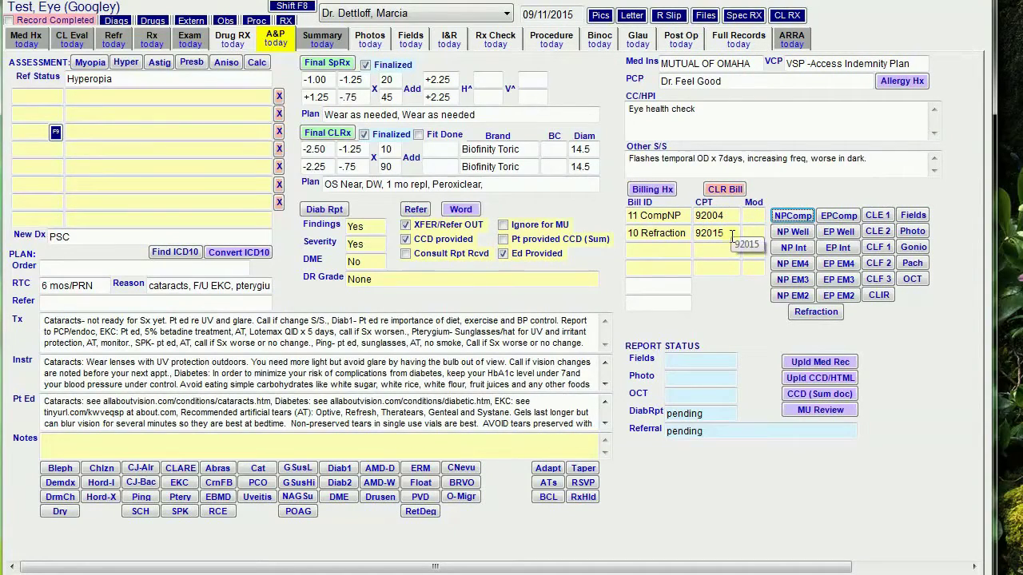
left_click(915, 216)
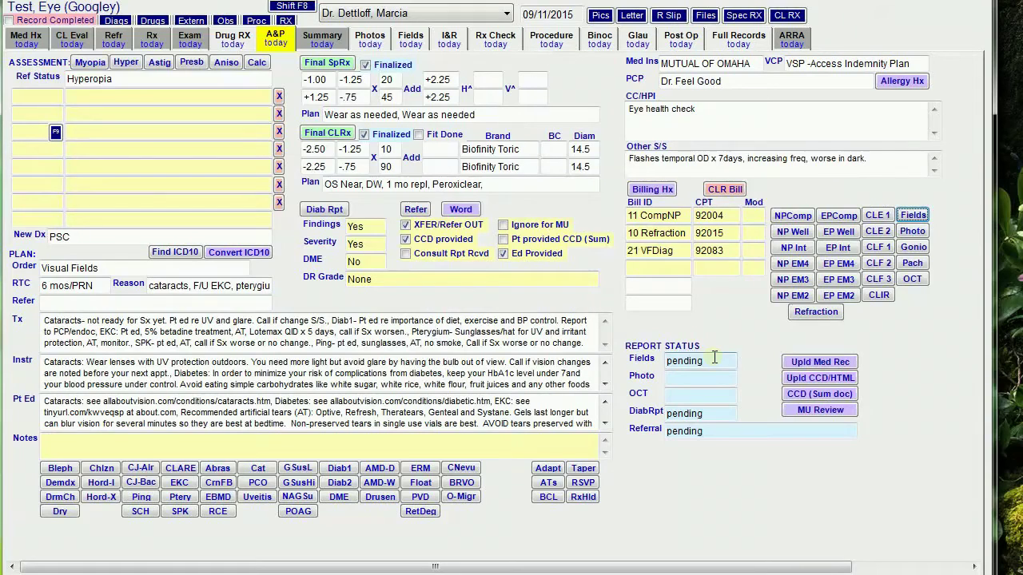
left_click(912, 232)
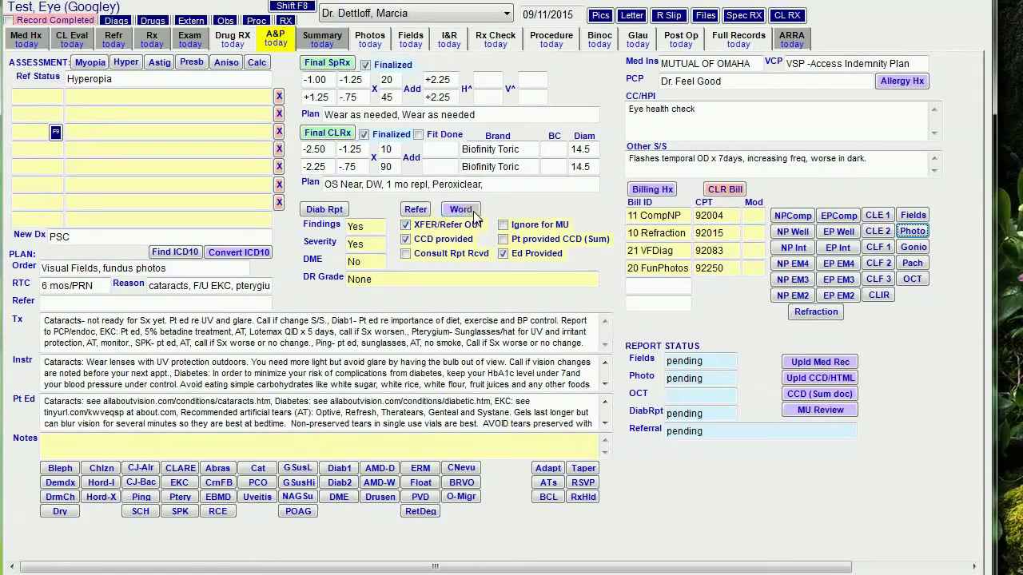
left_click(158, 305)
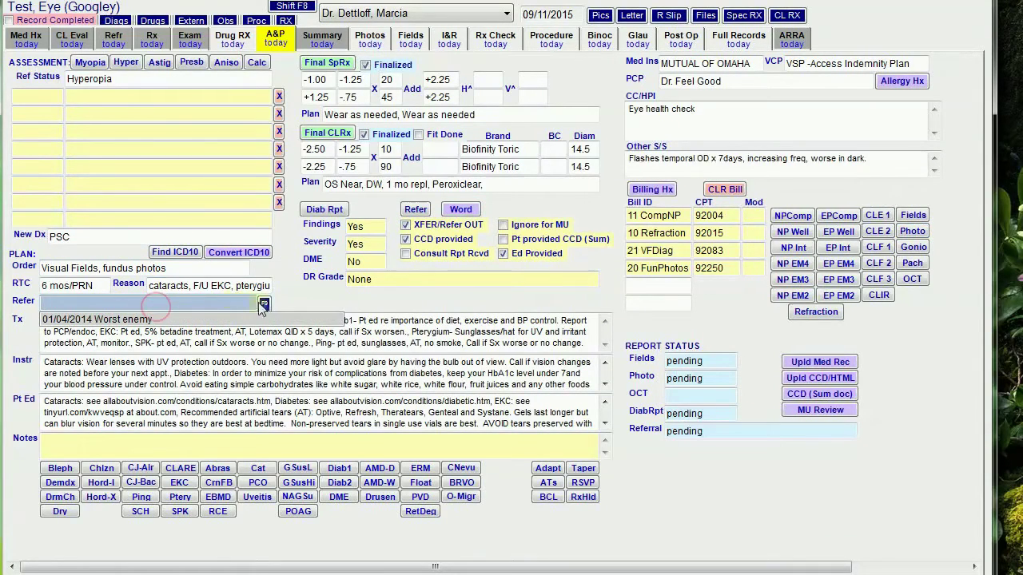
Set the referral recipient to the saved referring doctor and fax entry
left_click(263, 304)
left_click(144, 424)
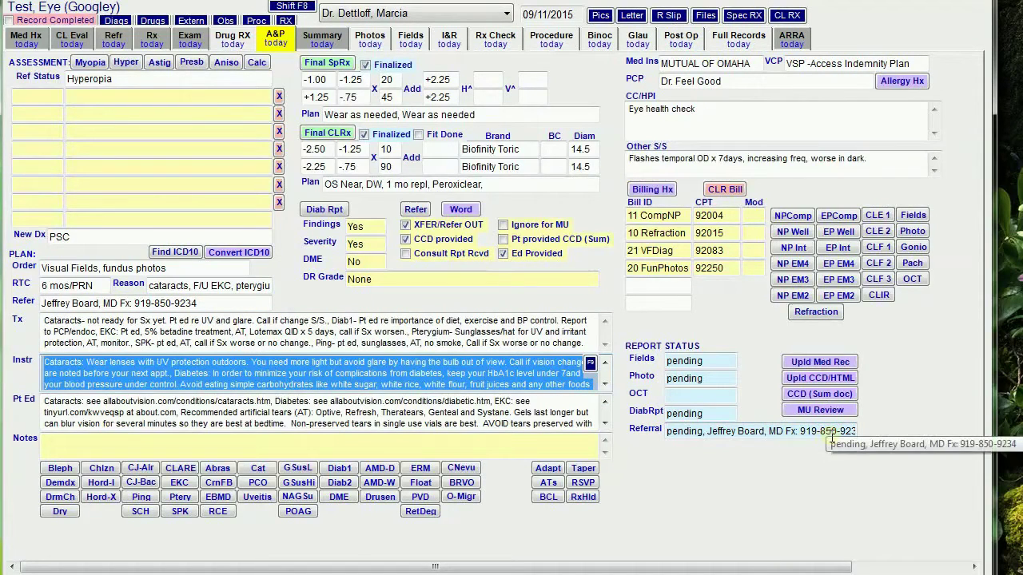
left_click(460, 211)
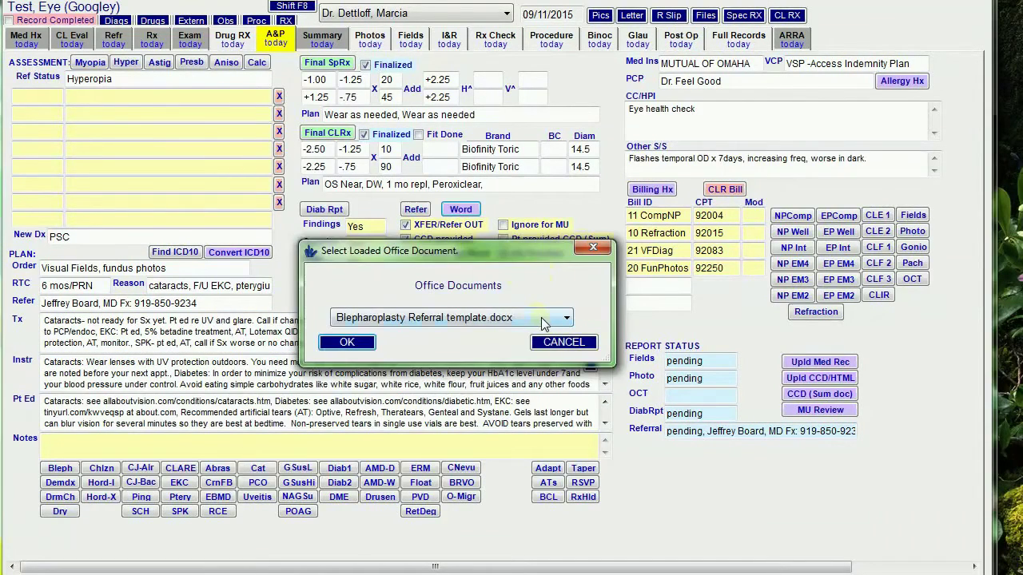
Generate a Word letter from Blepharoplasty Referral template.docx
left_click(541, 322)
left_click(480, 511)
left_click(347, 342)
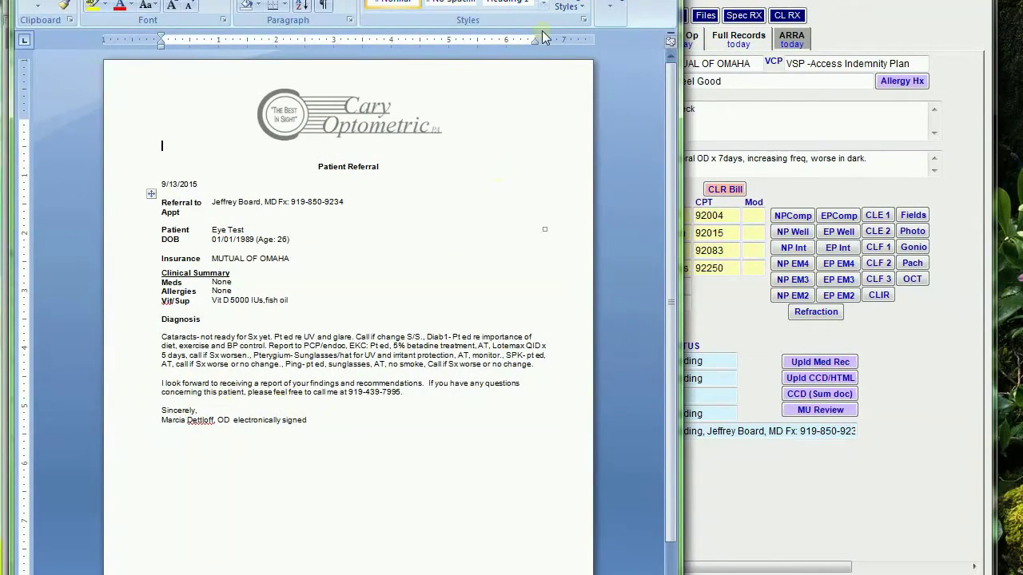
Move the fax number onto its own line, then close the letter and answer the save prompt
left_click(279, 202)
key("Return")
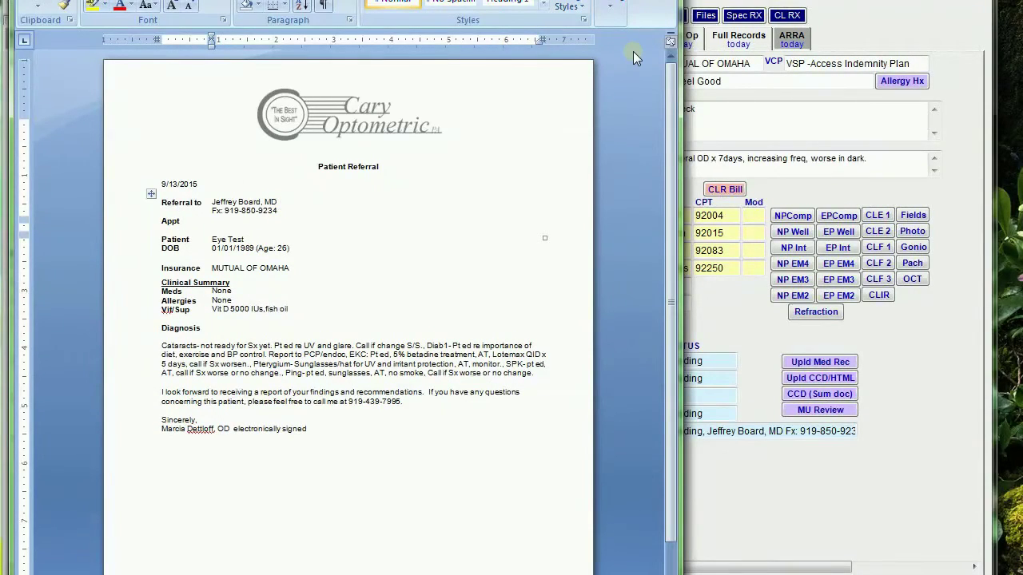
key("alt+F4")
left_click(460, 355)
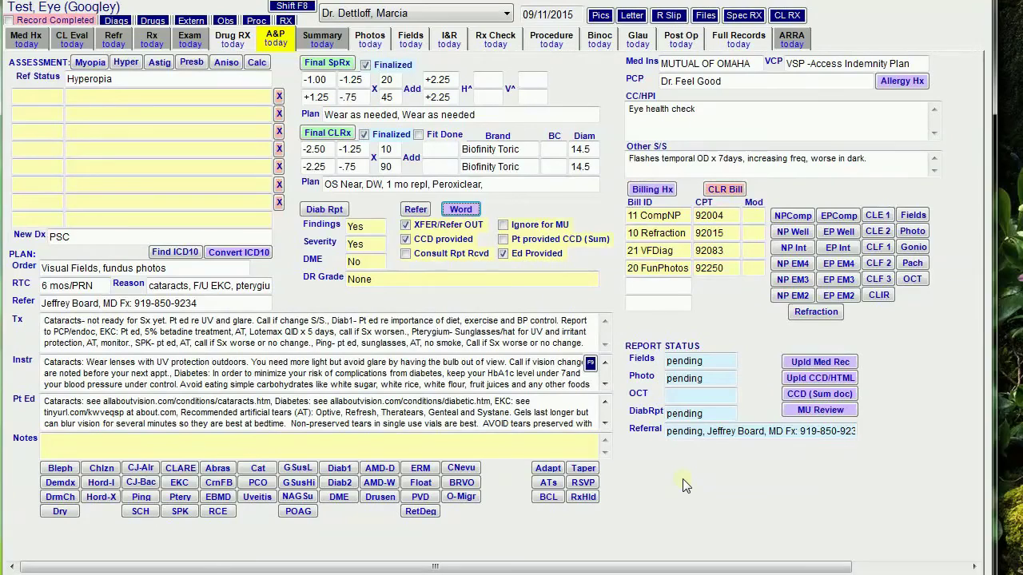
Go via the Summary page to the Photos report page for 92250 fundus photos
left_click(329, 38)
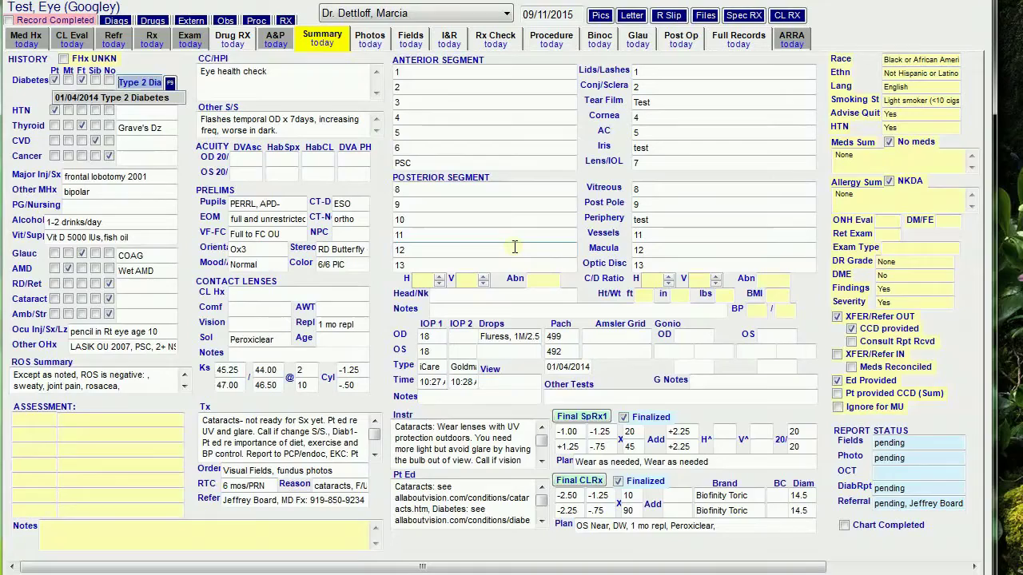
left_click(369, 39)
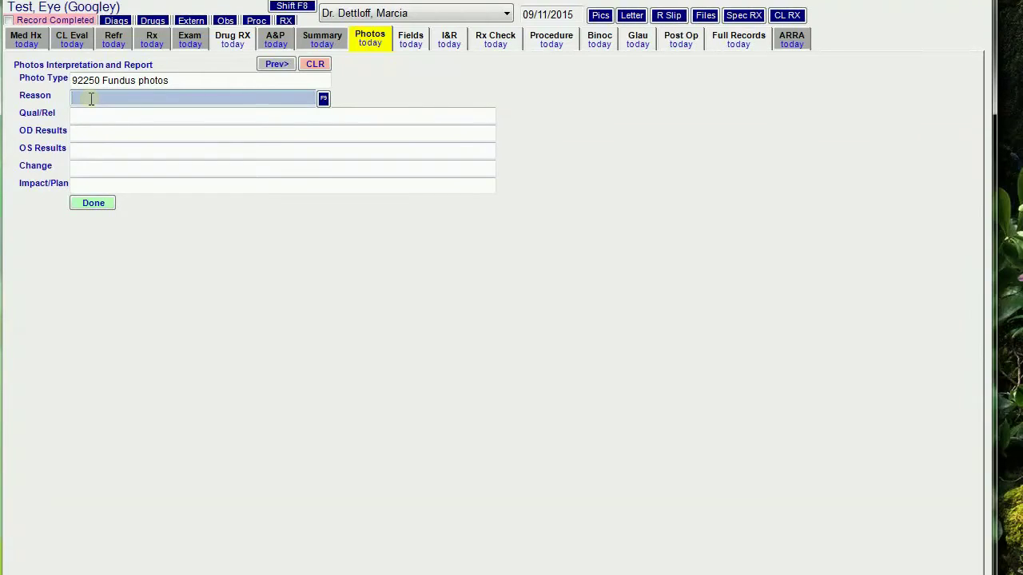
Finish the photos report with reason 'choroidal nevus', mark it Done, then open Visual Fields
type("choroidal nevus")
left_click(278, 67)
left_click(317, 65)
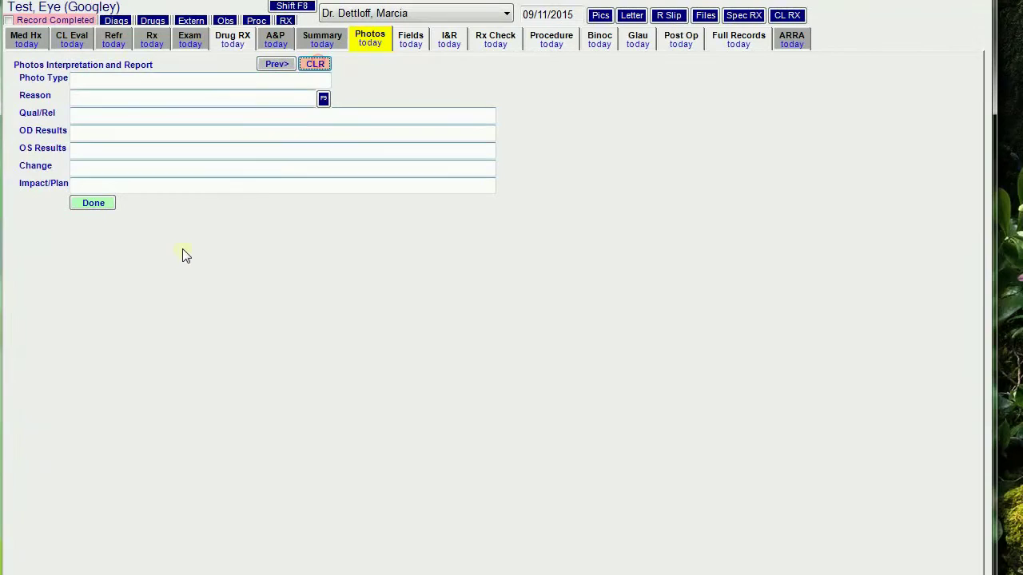
left_click(91, 200)
left_click(276, 42)
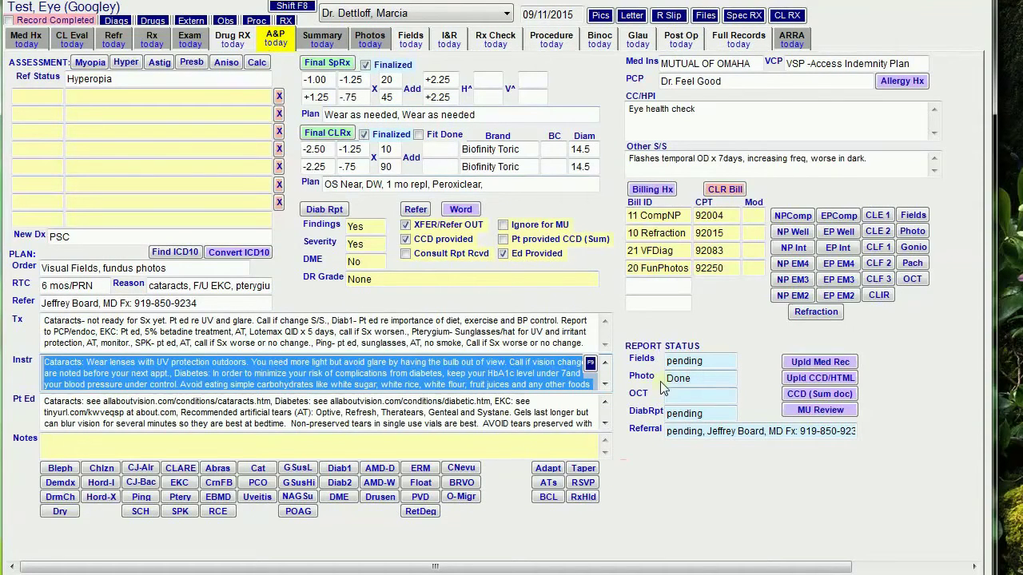
left_click(410, 40)
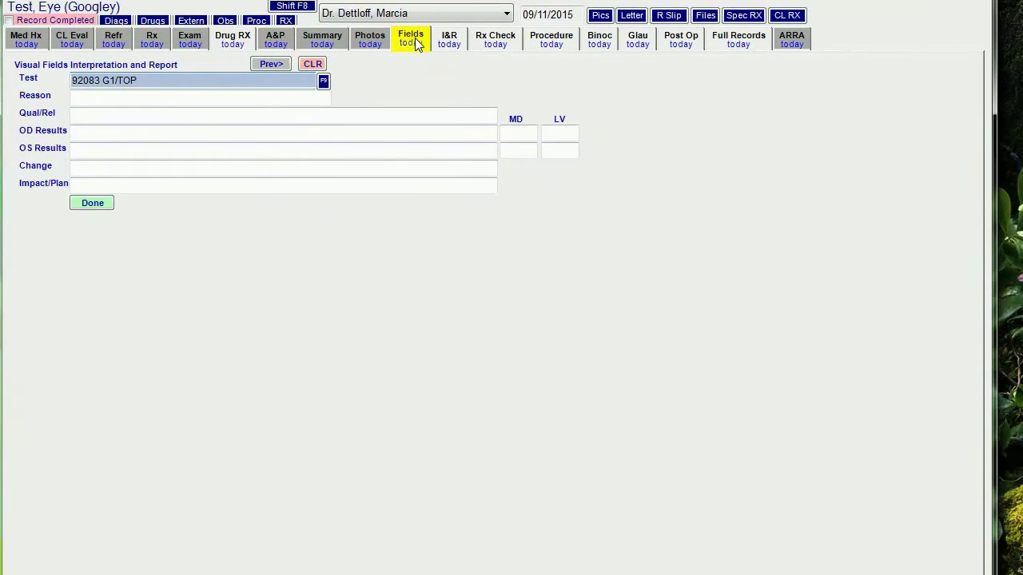
Review the special testing I&R reports, then bring up the Rx Check page
left_click(448, 40)
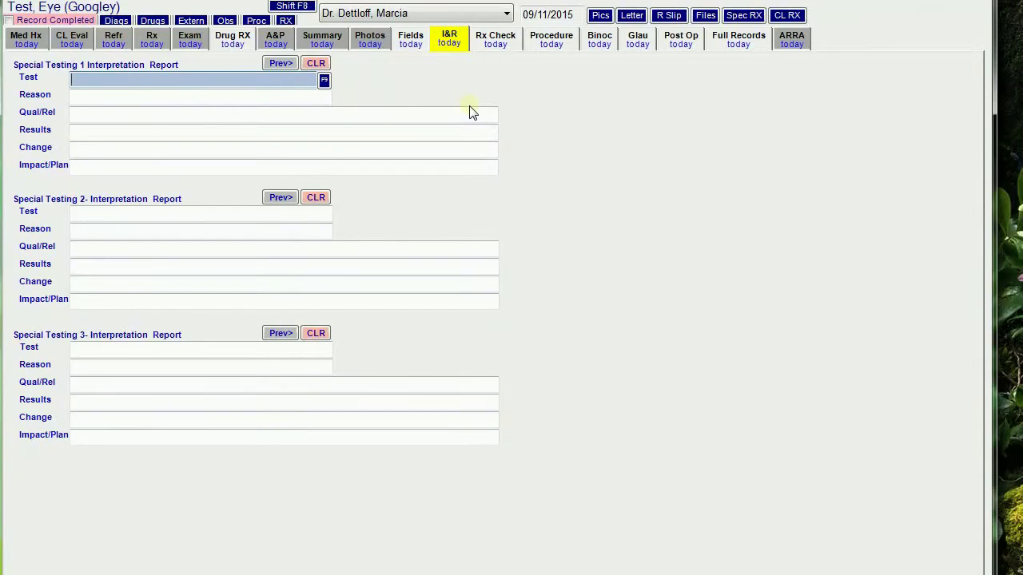
left_click(499, 45)
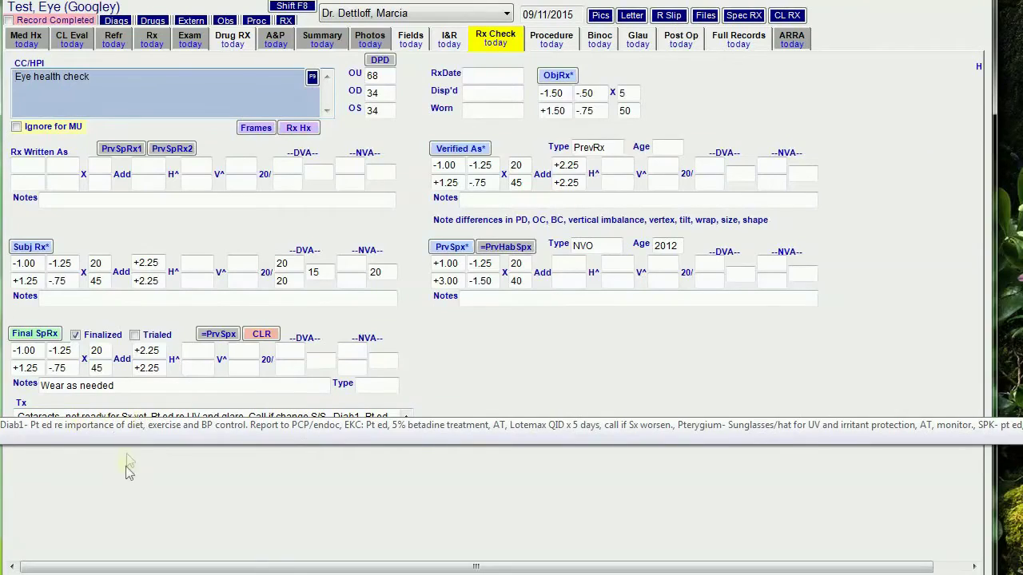
Review the earlier chief complaint history, then open the Minor Procedure Report page
left_click(276, 38)
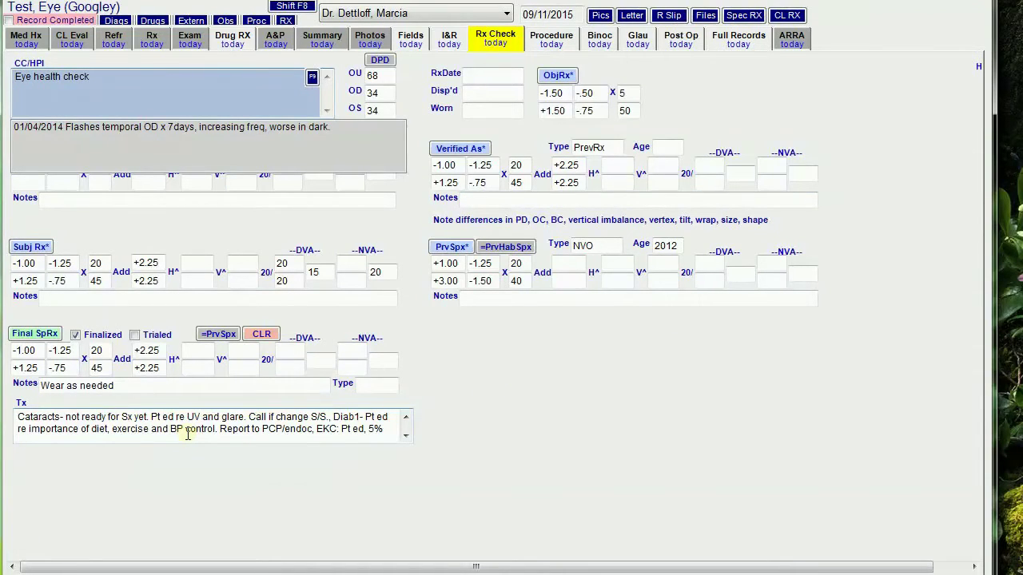
left_click(550, 42)
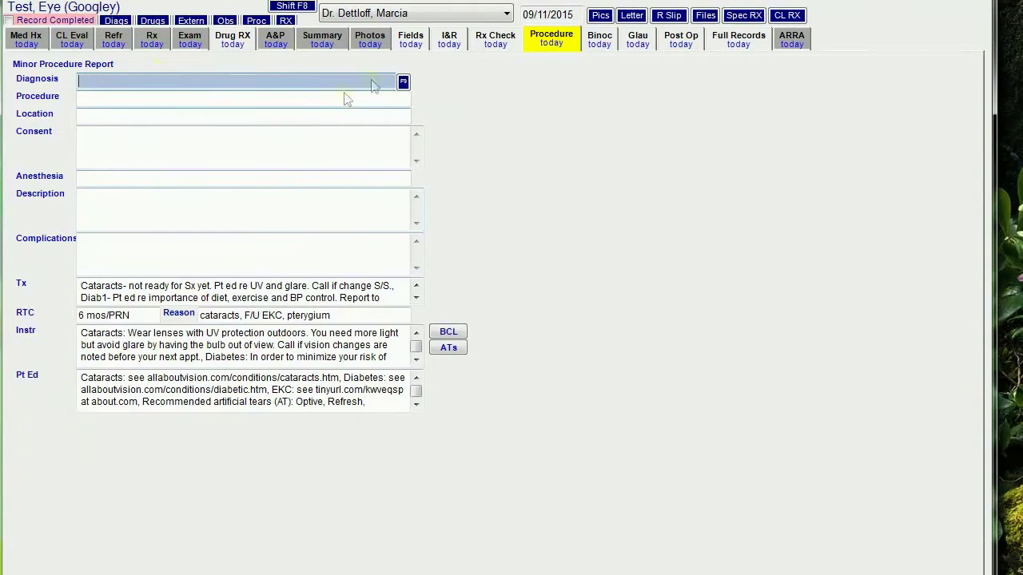
View the Binocular vision testing page, then open the Glaucoma page
left_click(597, 40)
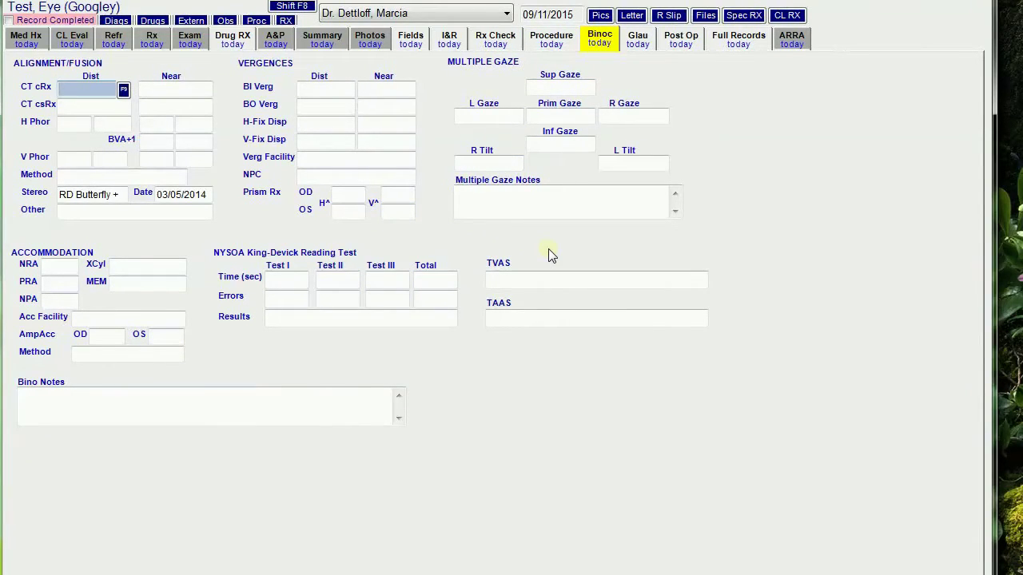
left_click(639, 40)
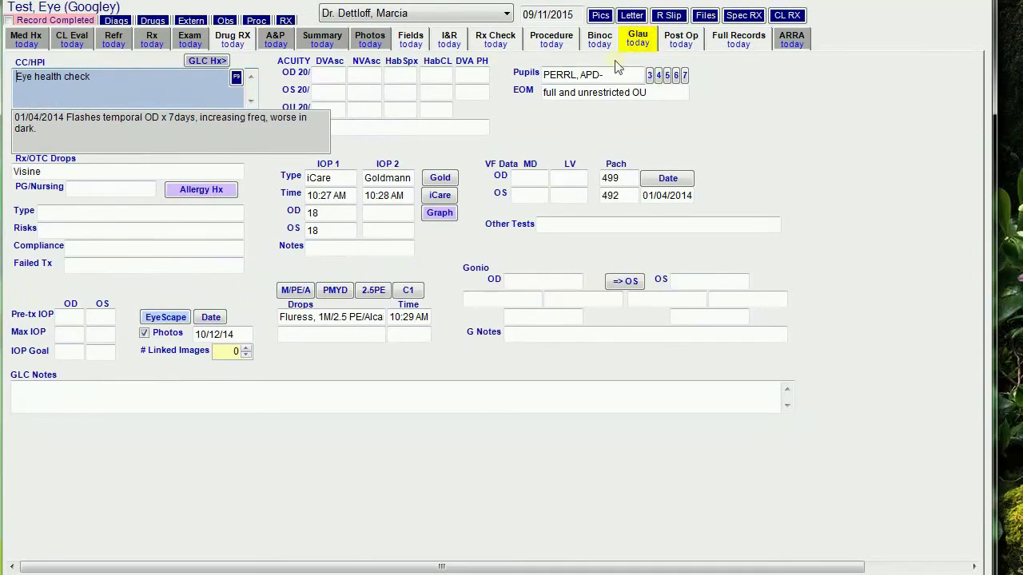
Dismiss the ocular injury history popup and go to the Post Op care page
left_click(412, 357)
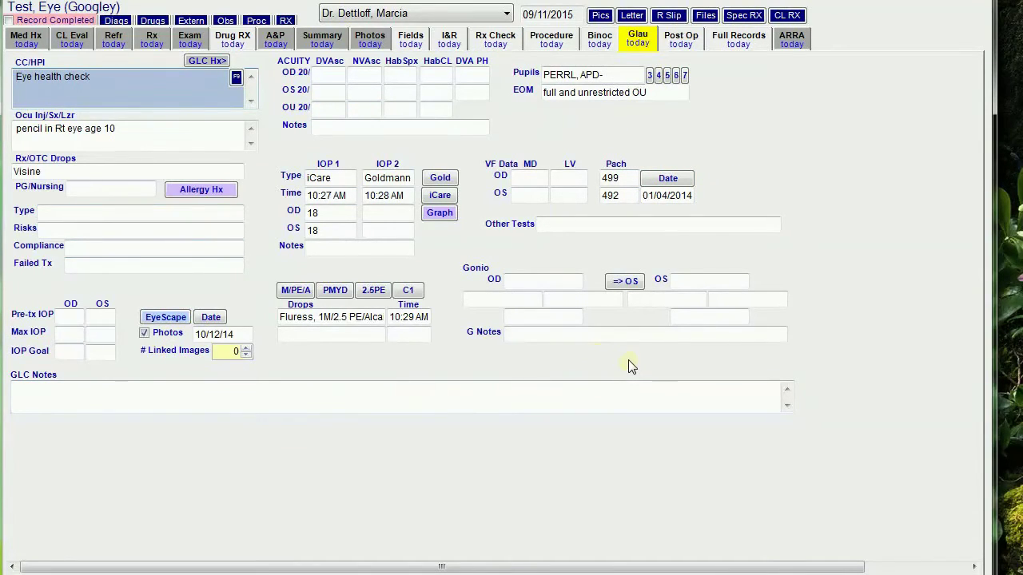
left_click(681, 40)
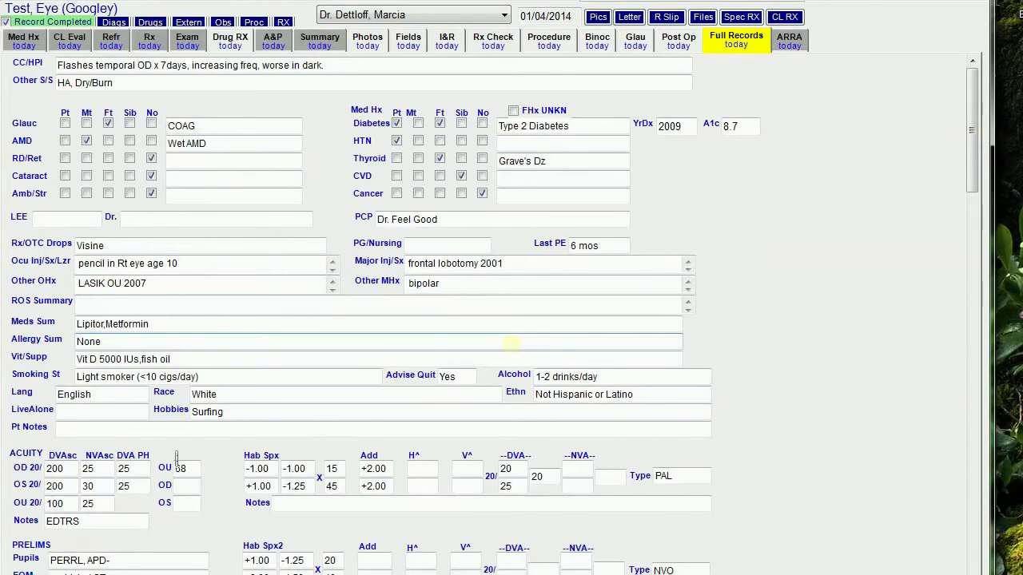
left_click_drag(973, 145, 994, 438)
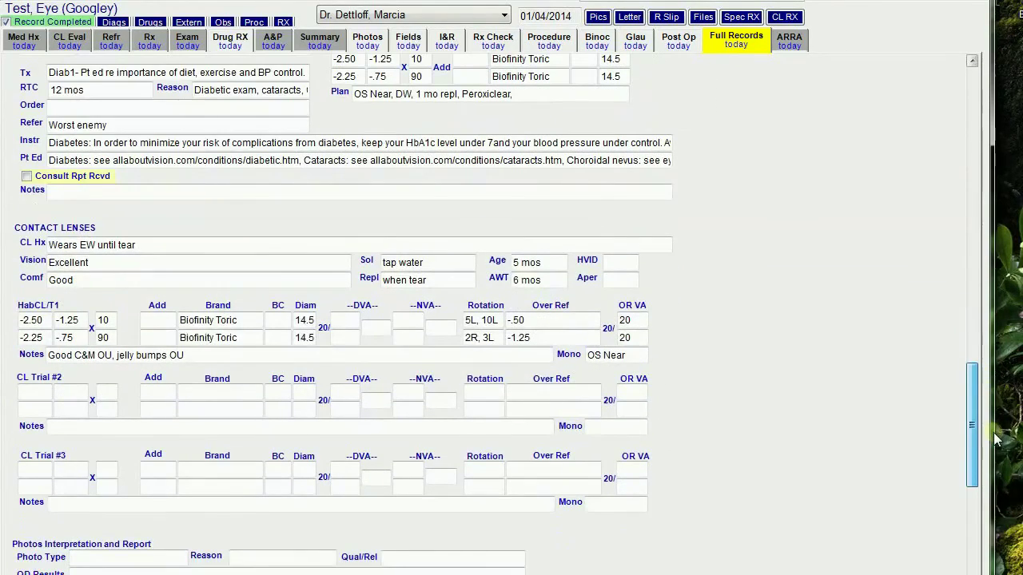
left_click_drag(994, 439, 999, 564)
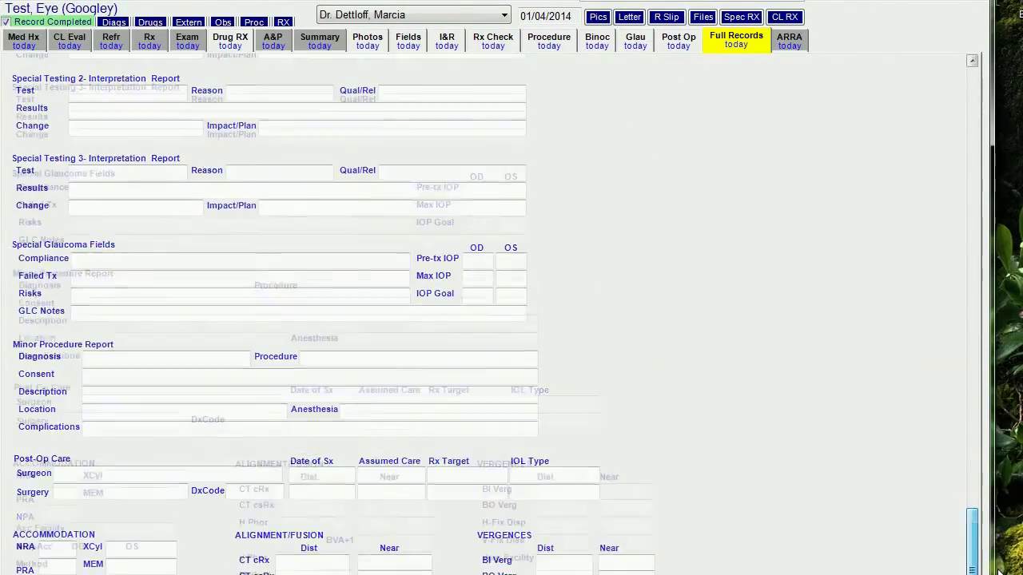
scroll(998, 569, "down", 5)
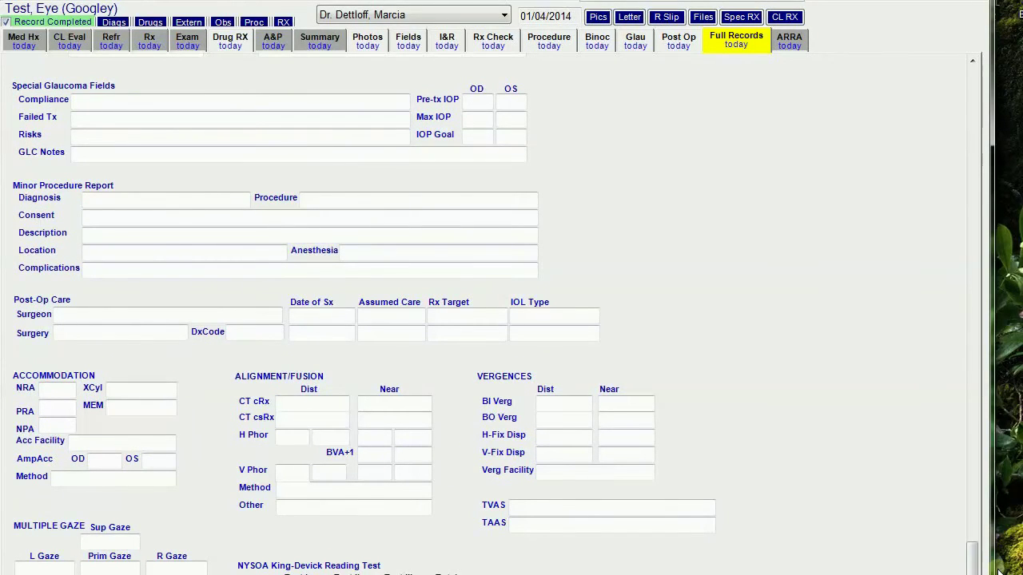
left_click_drag(973, 520, 927, 152)
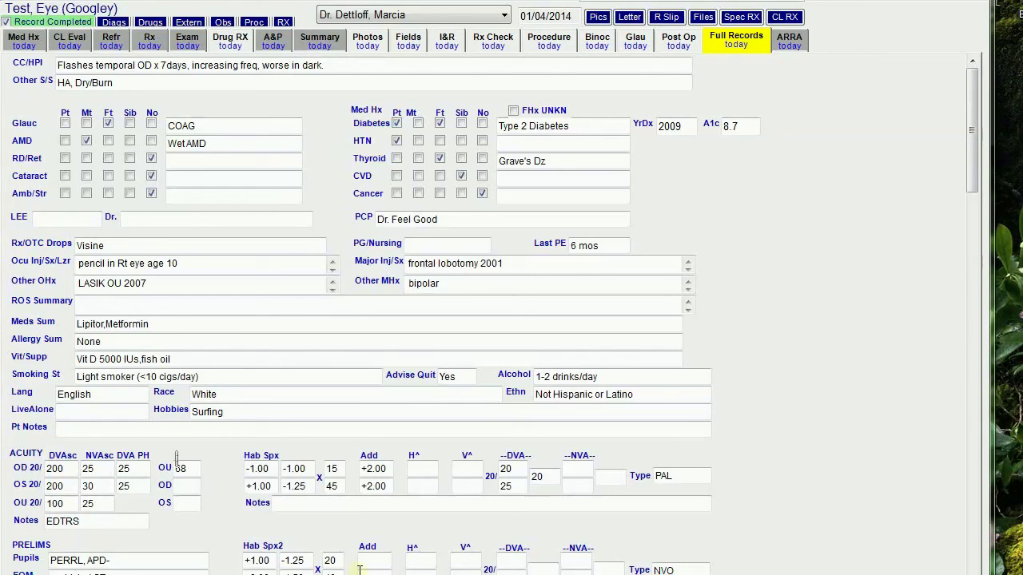
left_click(513, 342)
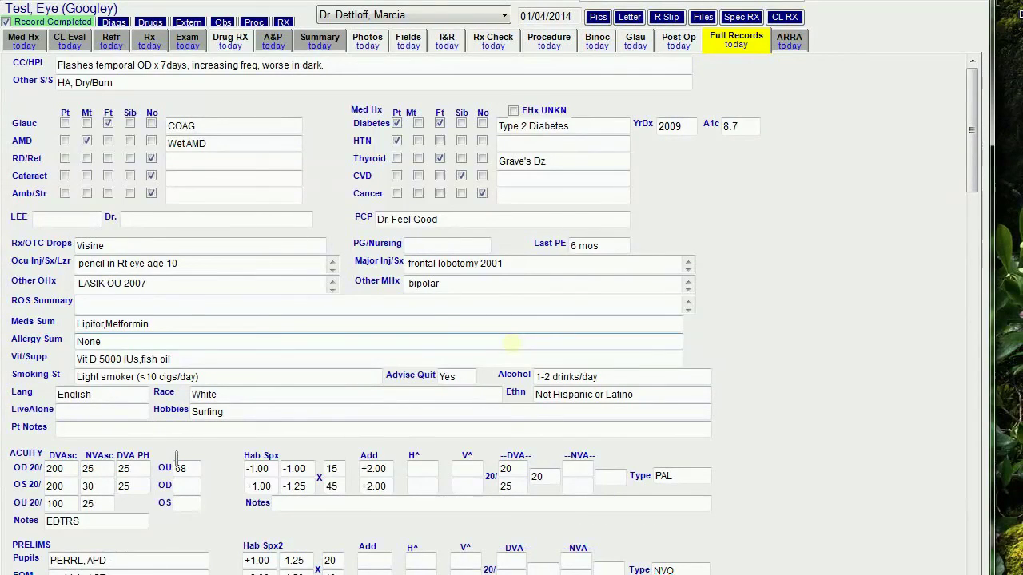